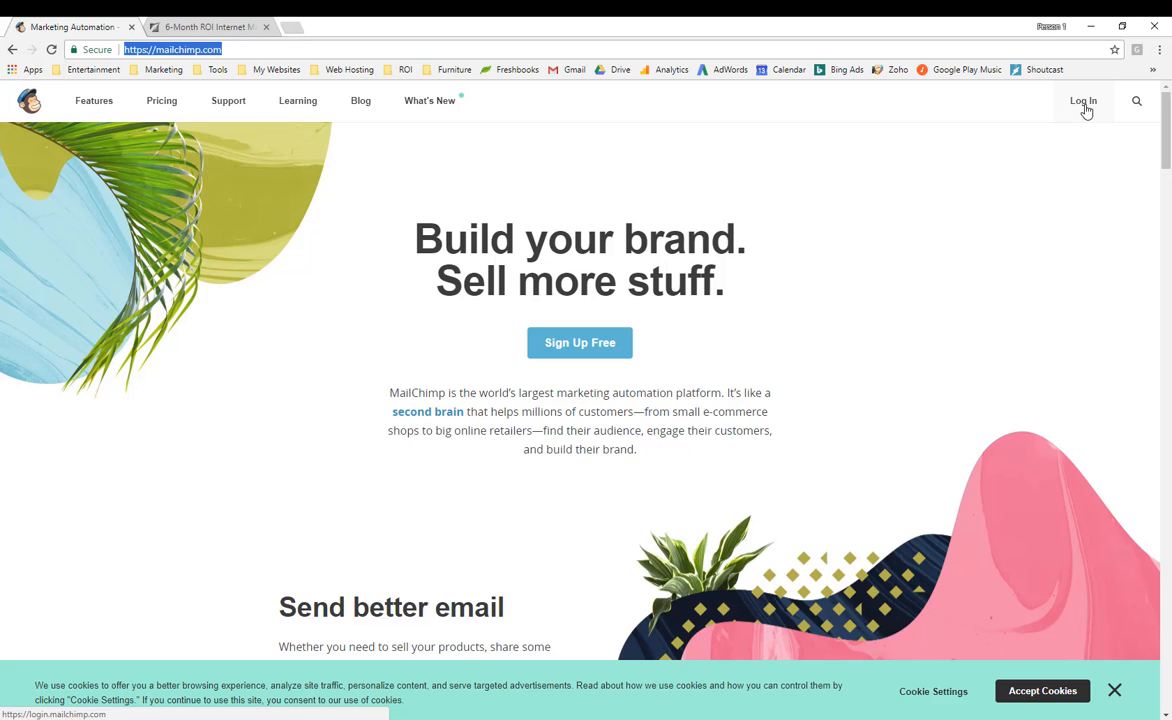
Log in to the MailChimp account with the account username and password.
{"action": "left_click", "coordinate": [1087, 103]}
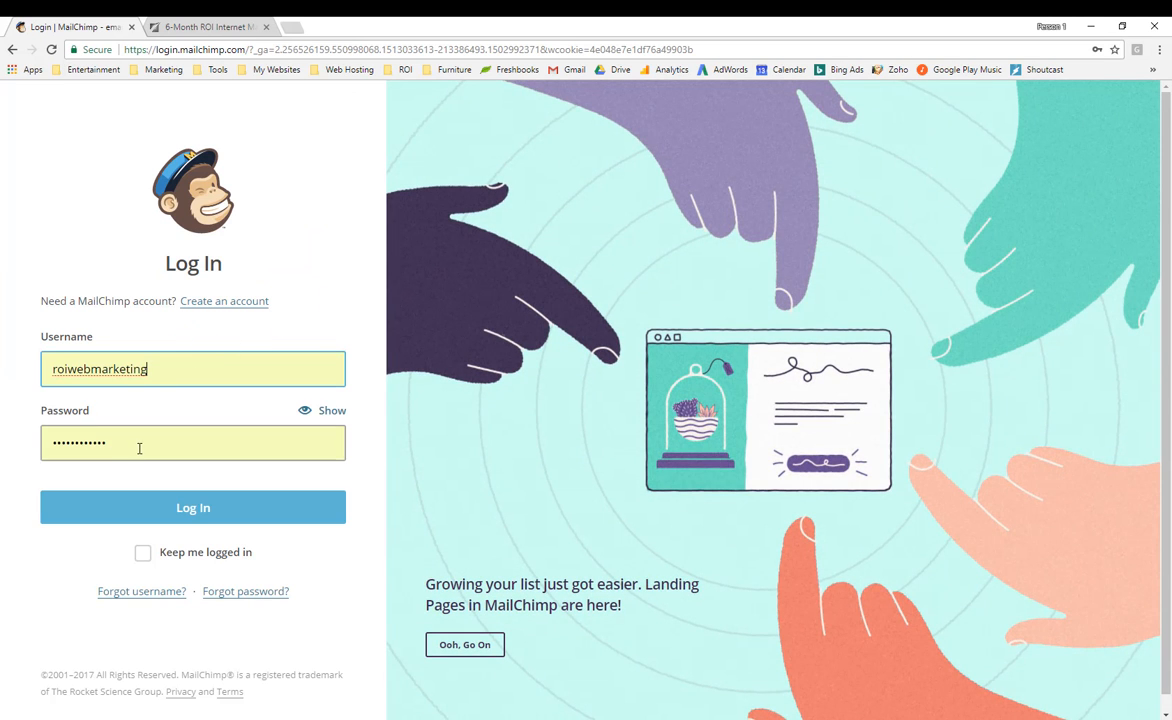
{"action": "left_click", "coordinate": [188, 510]}
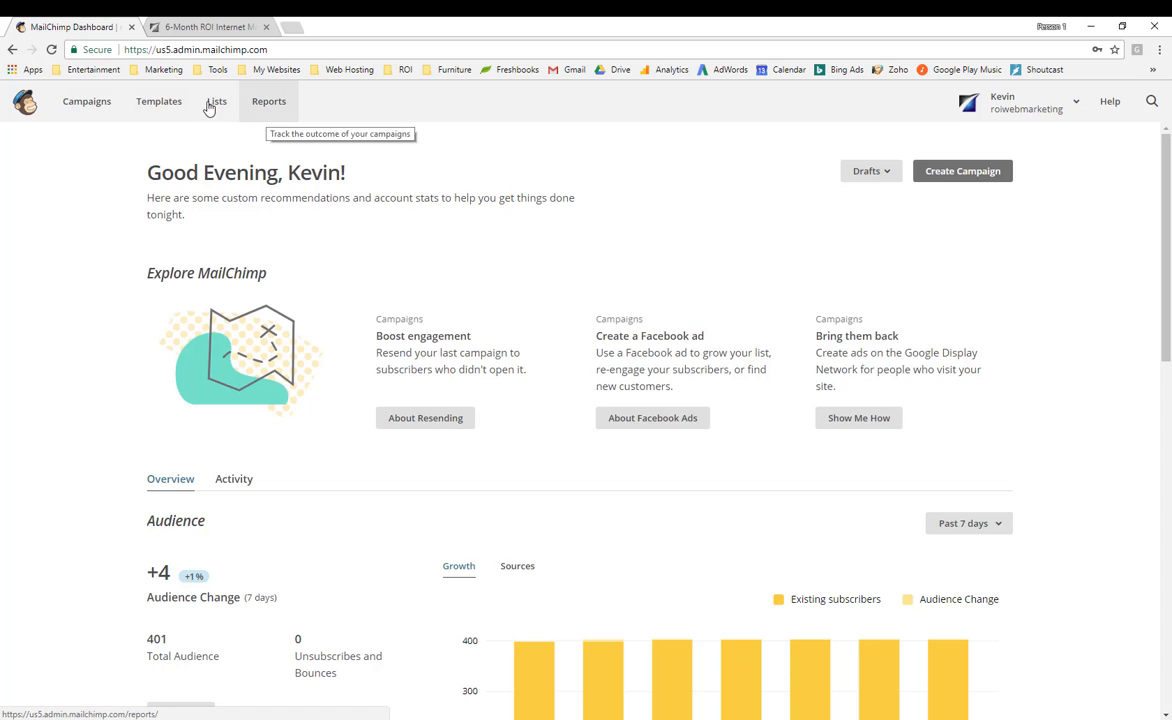
From the Campaigns list, start creating a new campaign.
{"action": "left_click", "coordinate": [82, 105]}
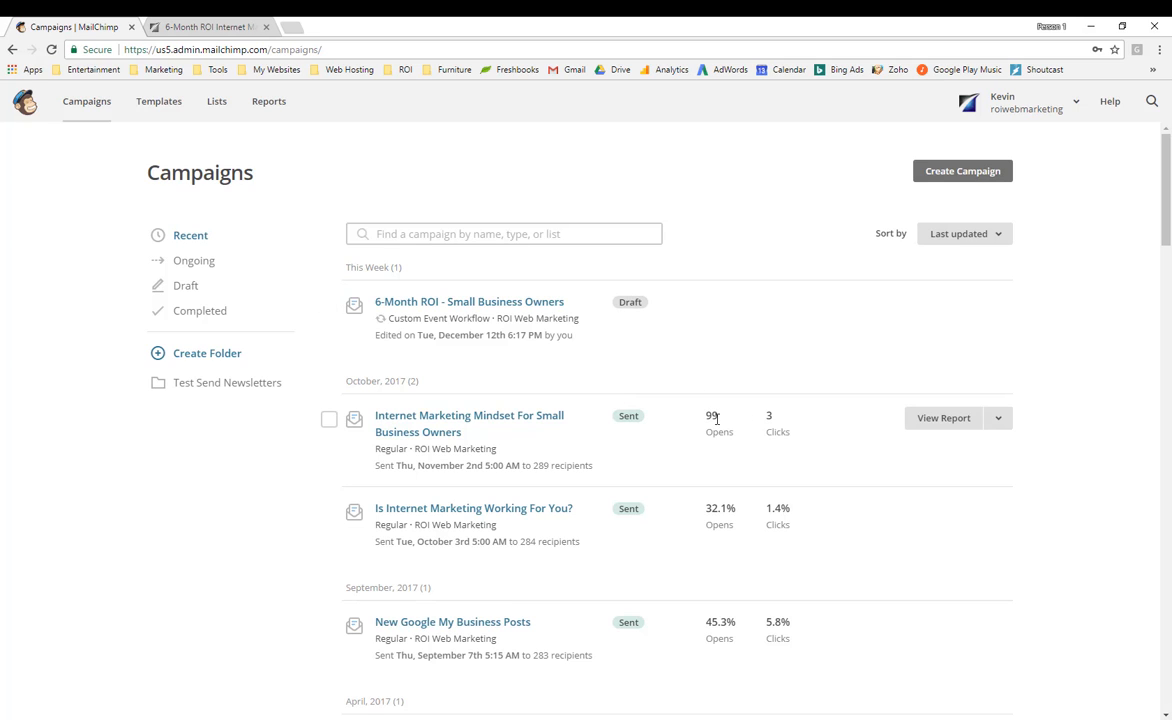
{"action": "left_click", "coordinate": [950, 180]}
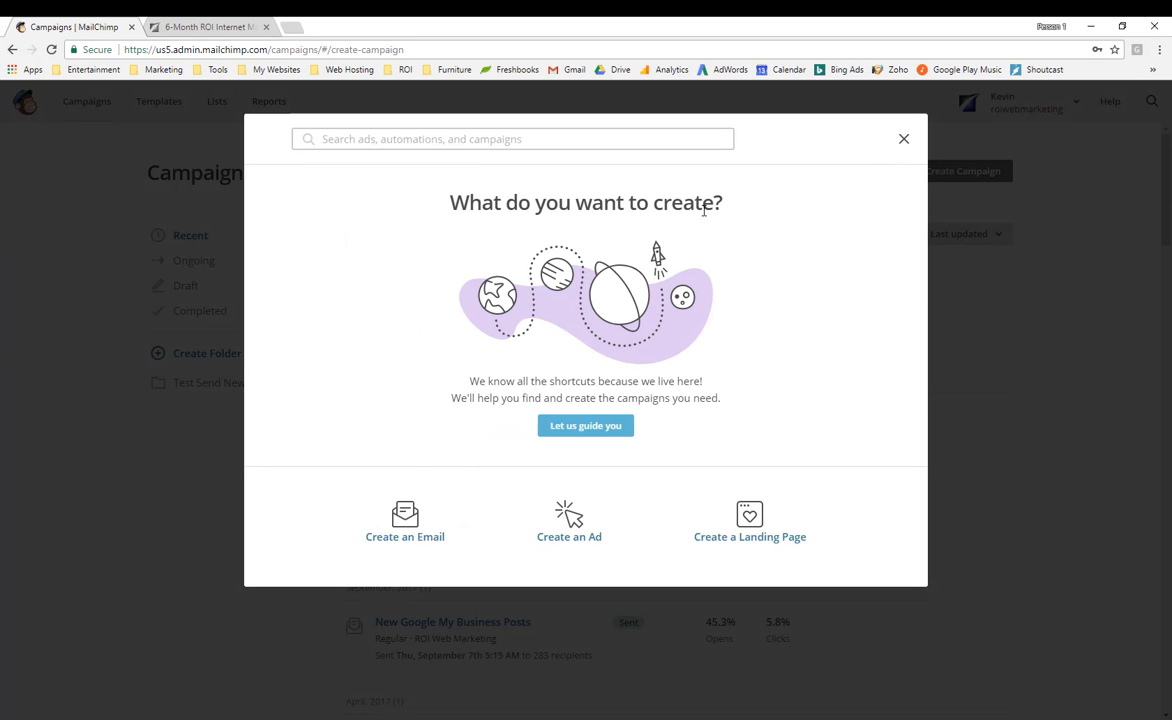
Create an email campaign named 'Testing campaign', fixing the typo in the name.
{"action": "left_click", "coordinate": [413, 536]}
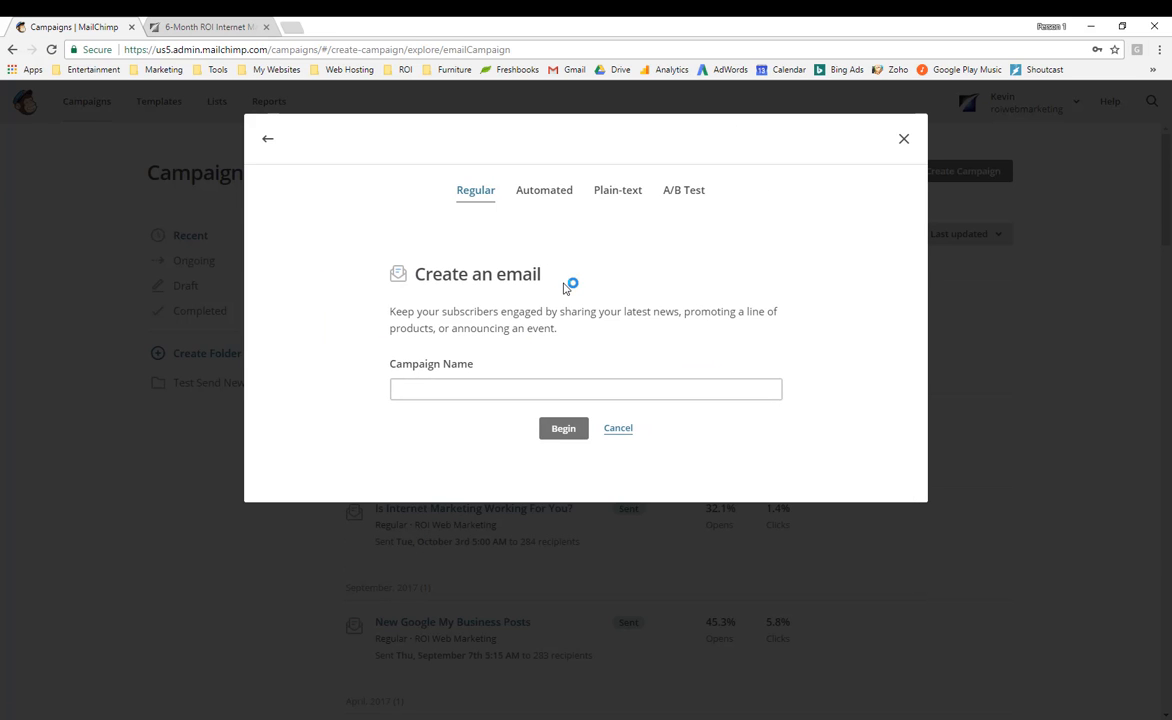
{"action": "left_click", "coordinate": [434, 389]}
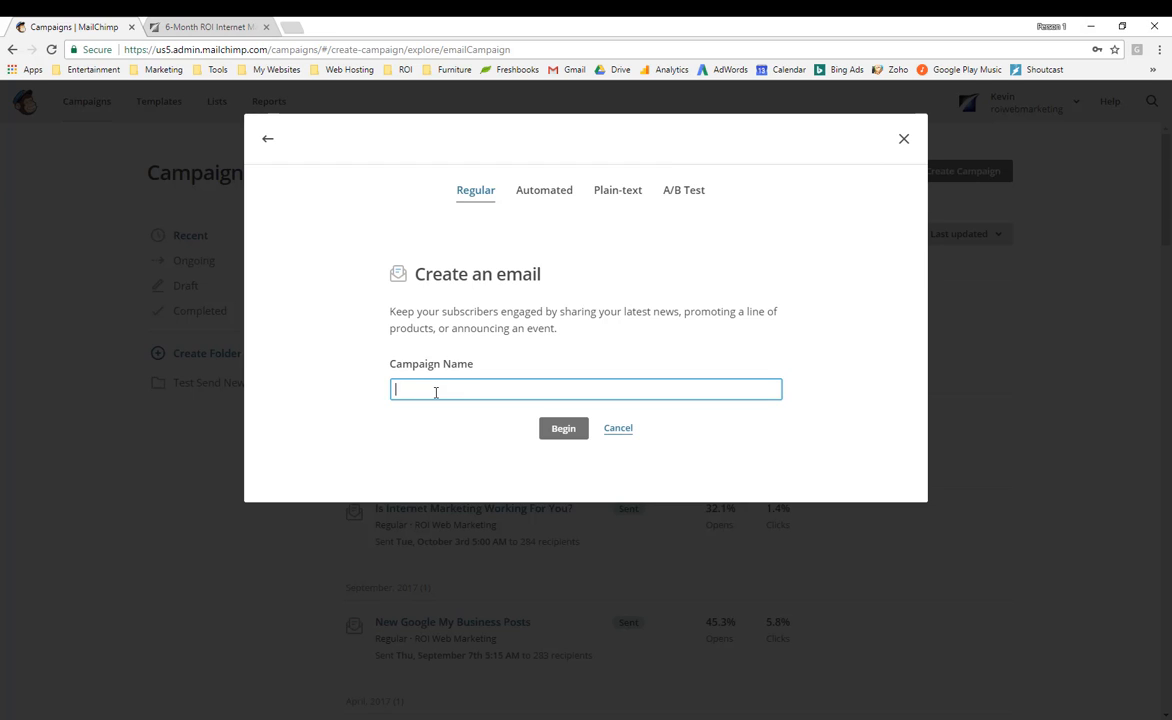
{"action": "type", "text": "Test"}
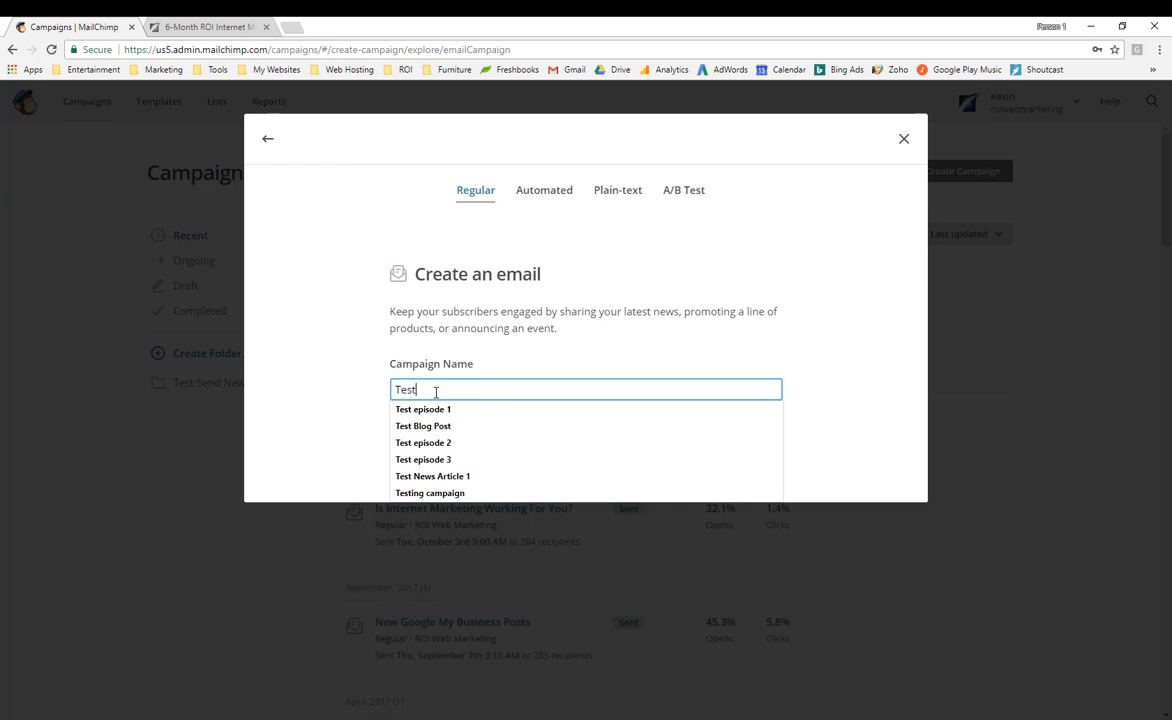
{"action": "type", "text": "ing campgi"}
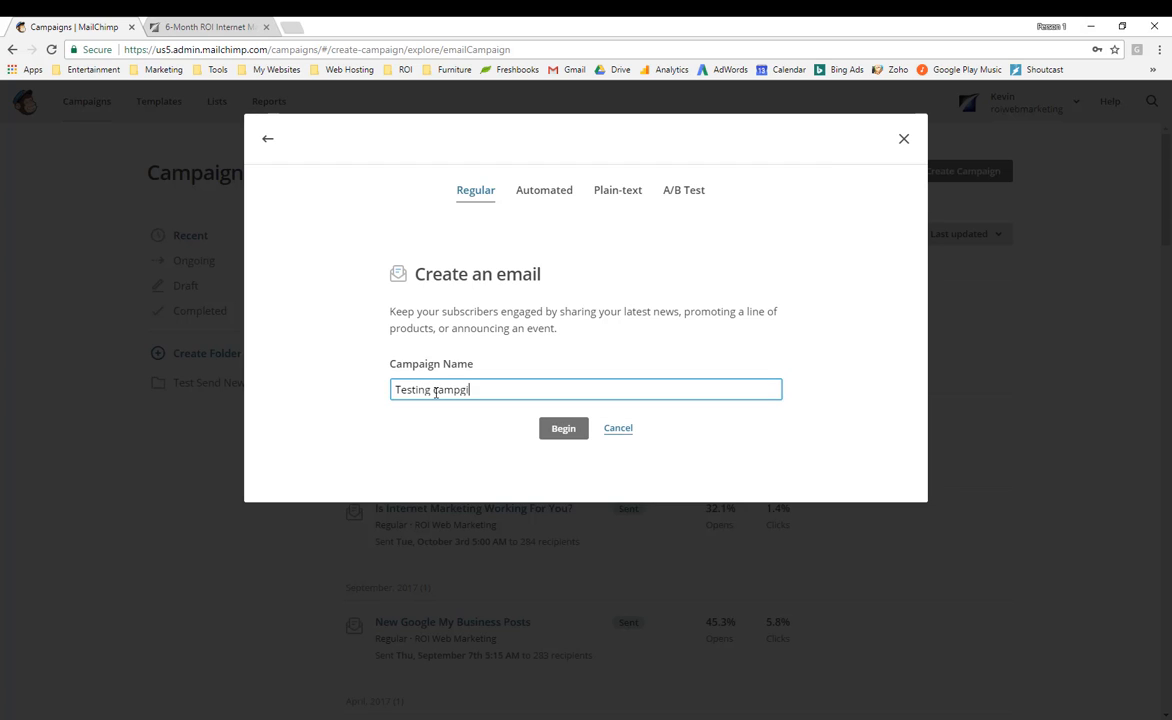
{"action": "key", "text": "BackSpace"}
{"action": "key", "text": "BackSpace"}
{"action": "type", "text": "aign"}
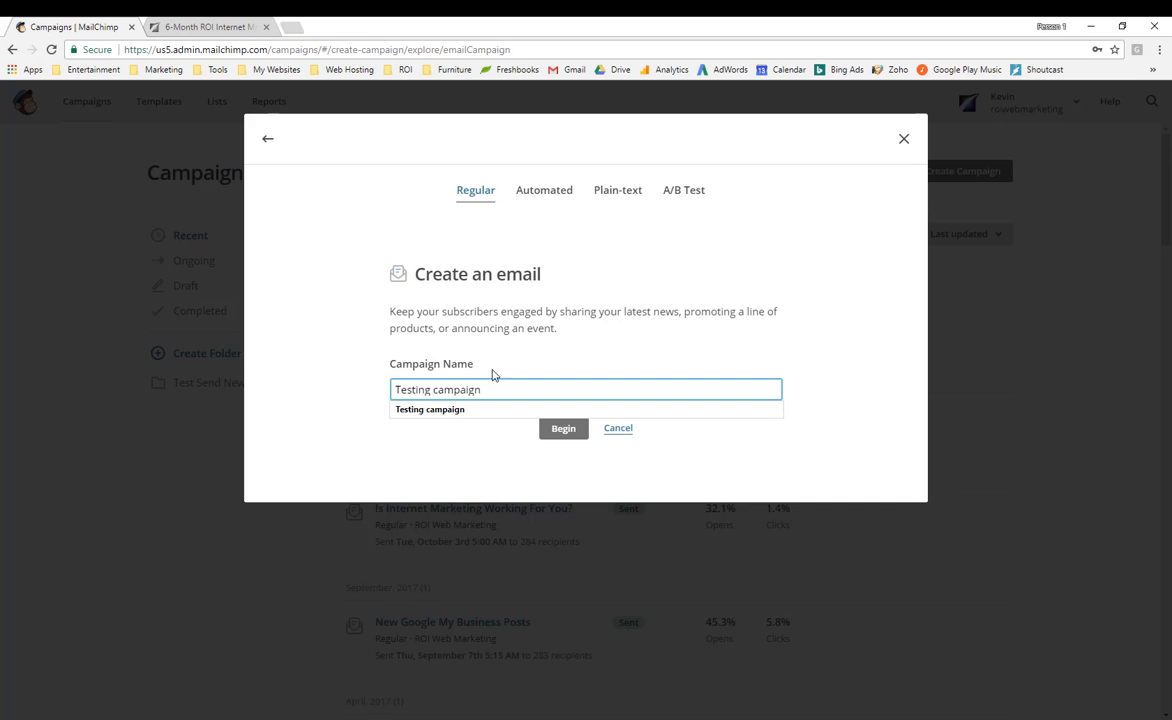
{"action": "left_click", "coordinate": [557, 428]}
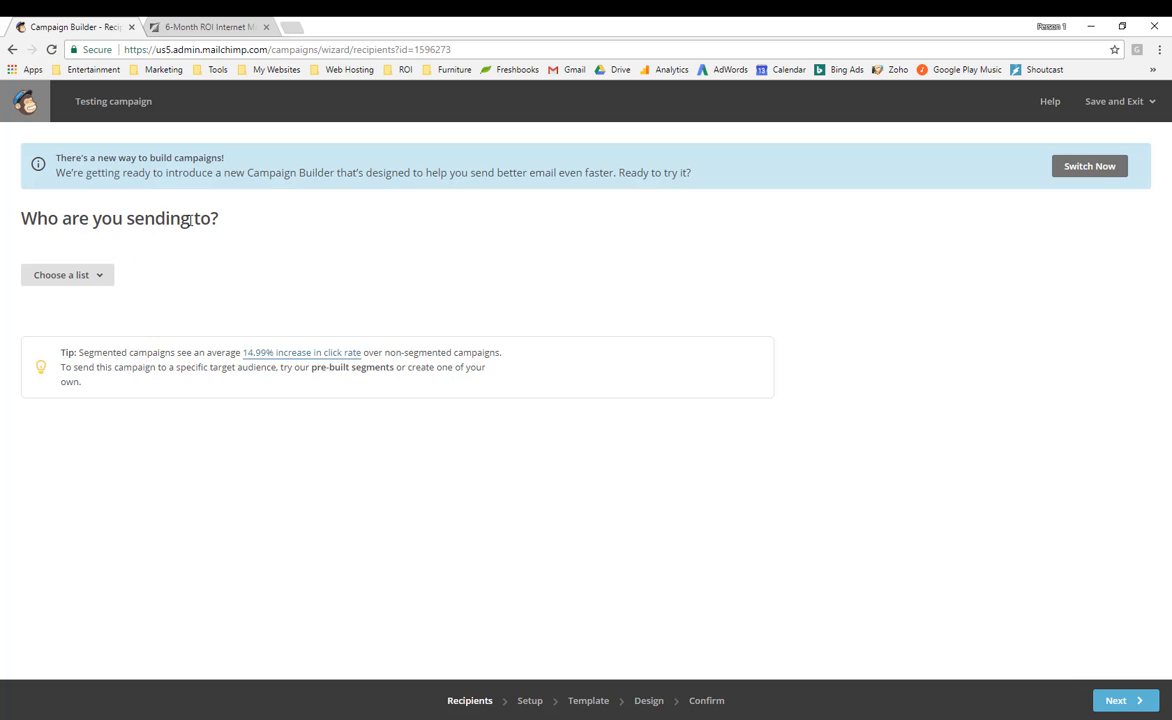
Choose the entire ROI Web Marketing list (322 recipients) as recipients and continue.
{"action": "left_click", "coordinate": [89, 277]}
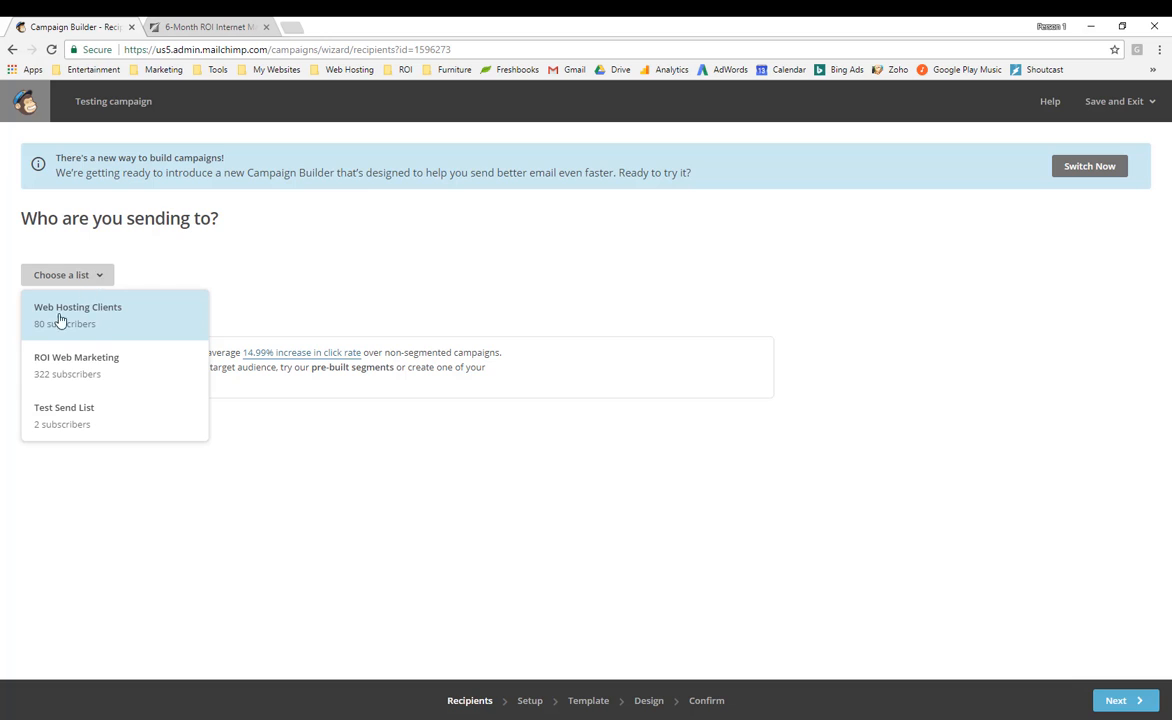
{"action": "left_click", "coordinate": [110, 371]}
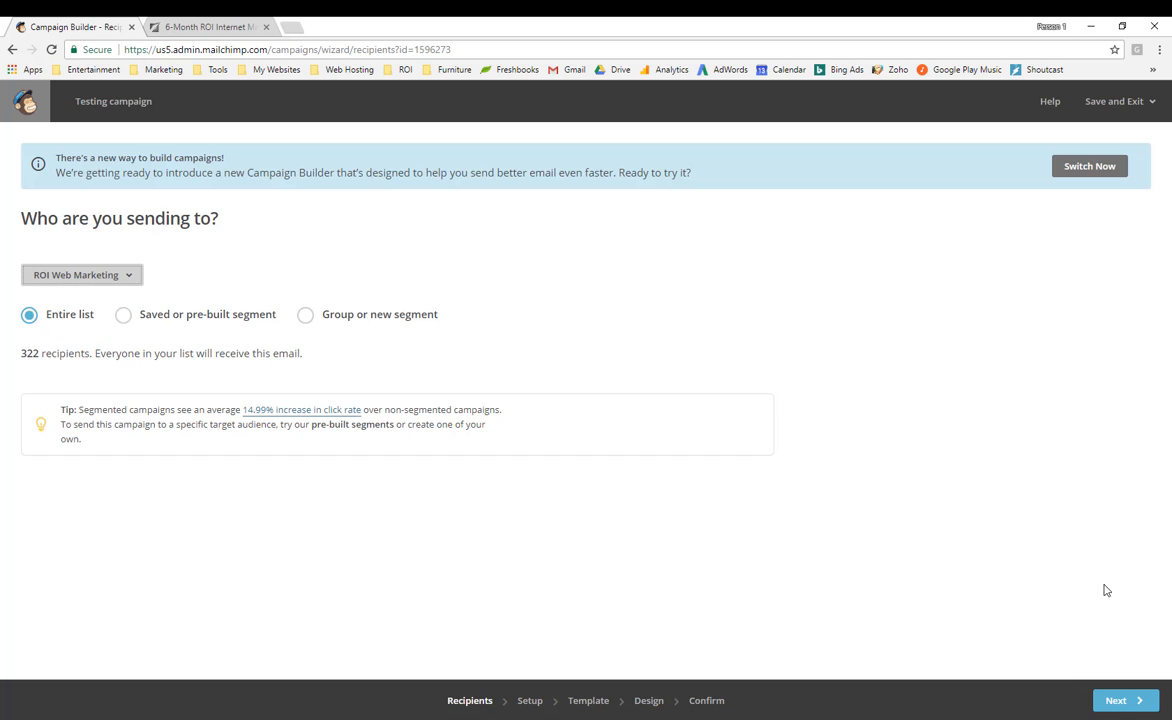
{"action": "left_click", "coordinate": [1122, 707]}
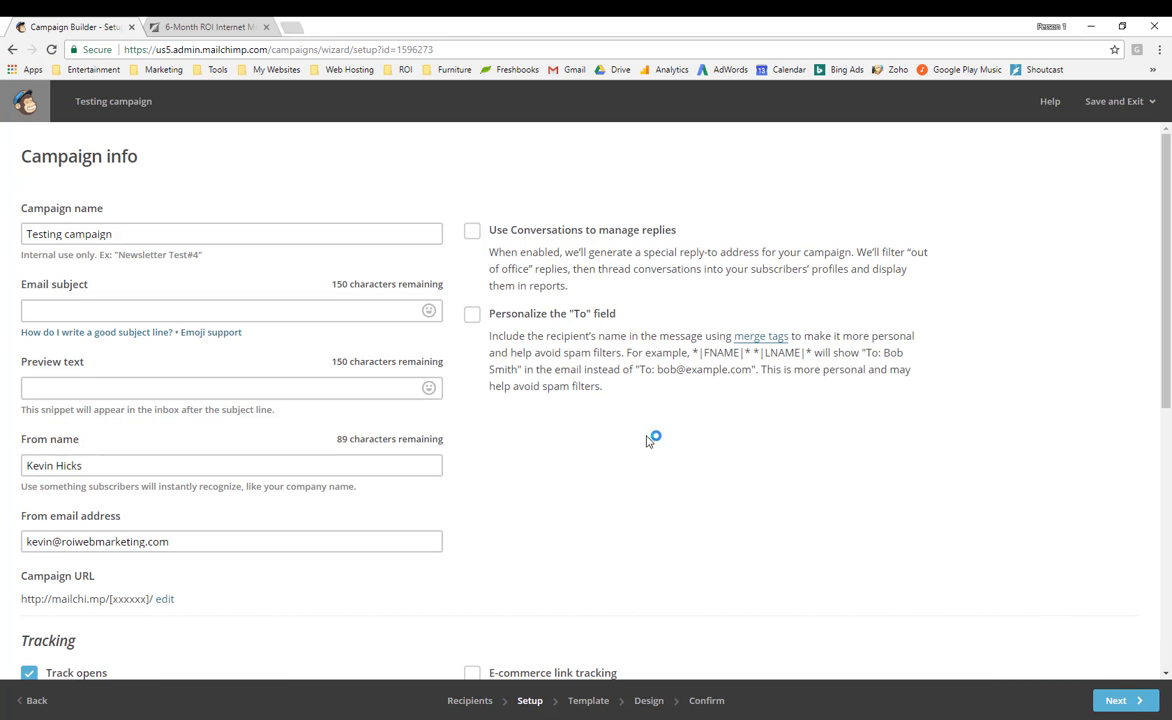
Enter subject 'Introducing 6-Month ROI Internet Marketing Plan', paste the preview text, check sender fields, and continue.
{"action": "left_click", "coordinate": [99, 312]}
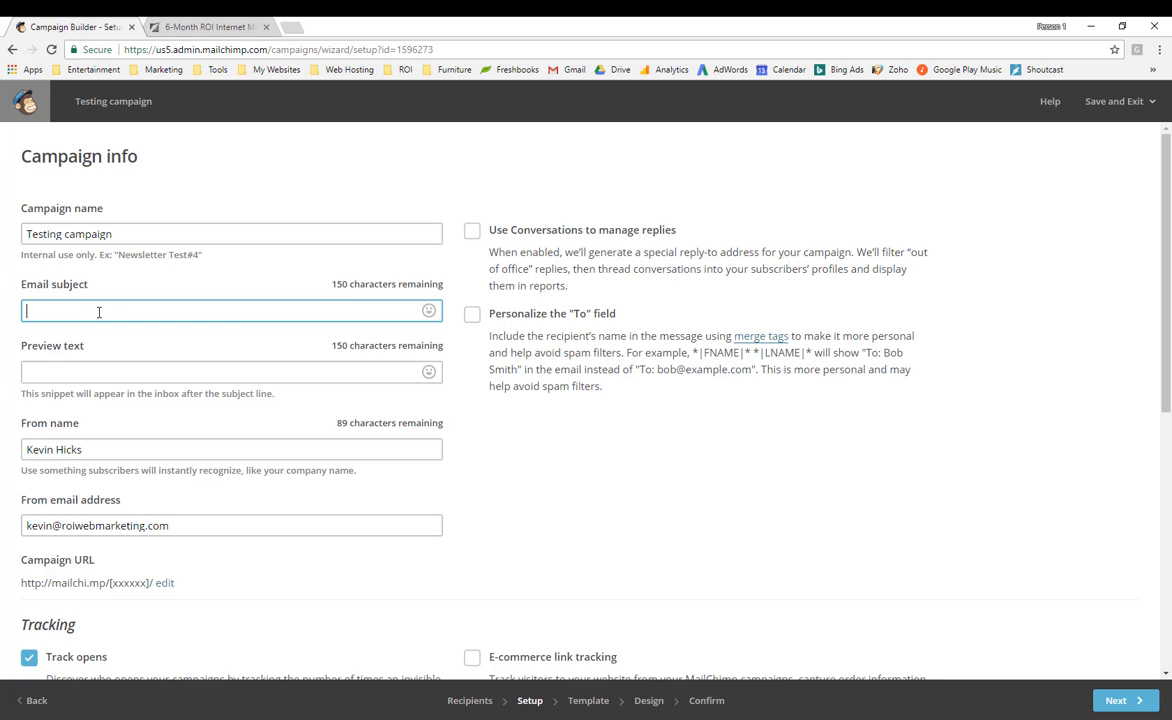
{"action": "type", "text": "Introducing 6-Month ROI Internet Marketing Plan"}
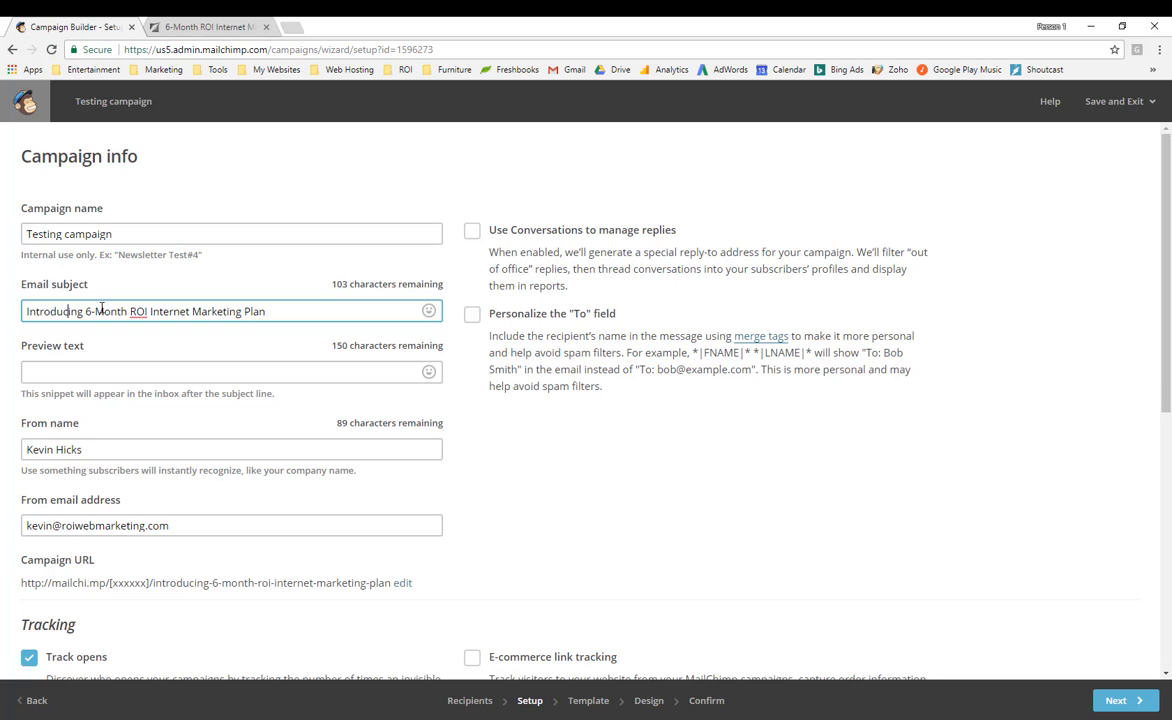
{"action": "left_click", "coordinate": [161, 370]}
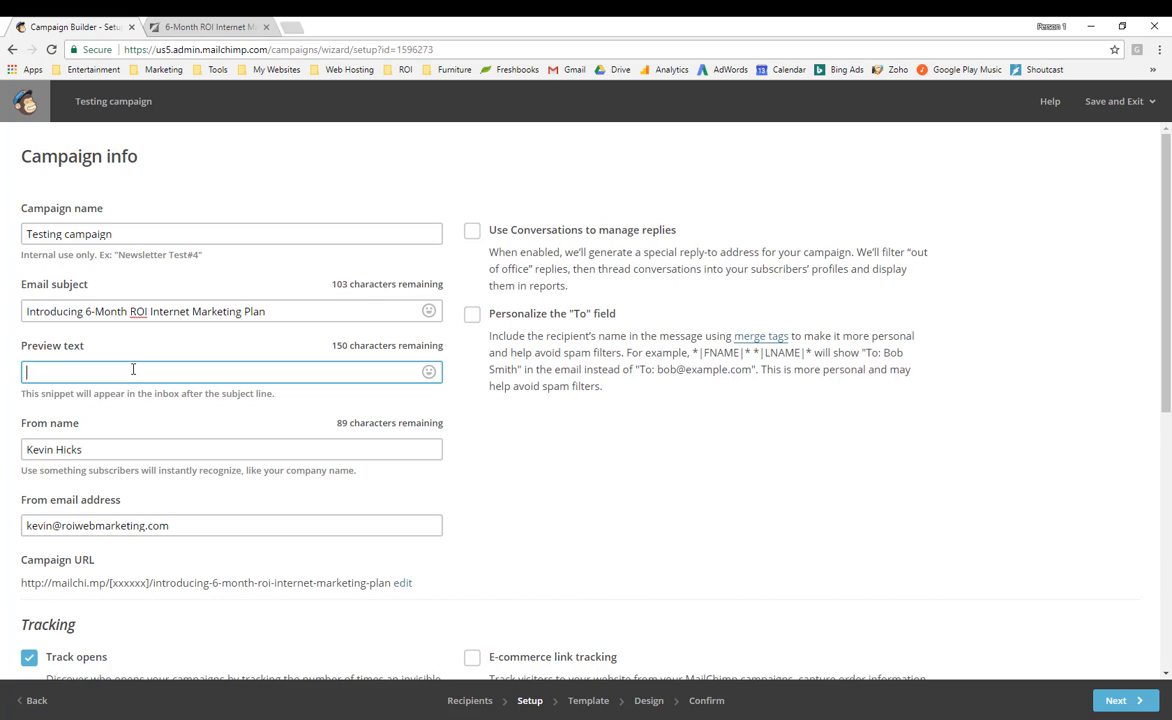
{"action": "type", "text": "Subscribe to our 6-Month ROI Internet Marketing Plan today to receive emails on how to perform your marketing and improve ROI."}
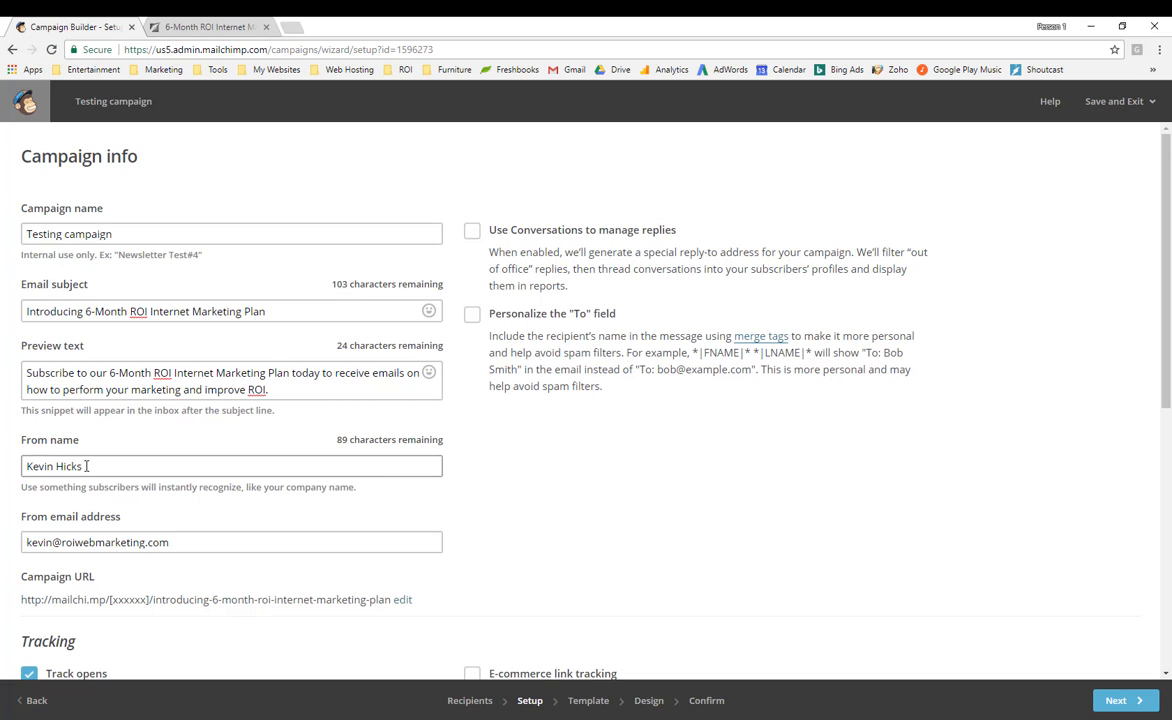
{"action": "left_click", "coordinate": [219, 542]}
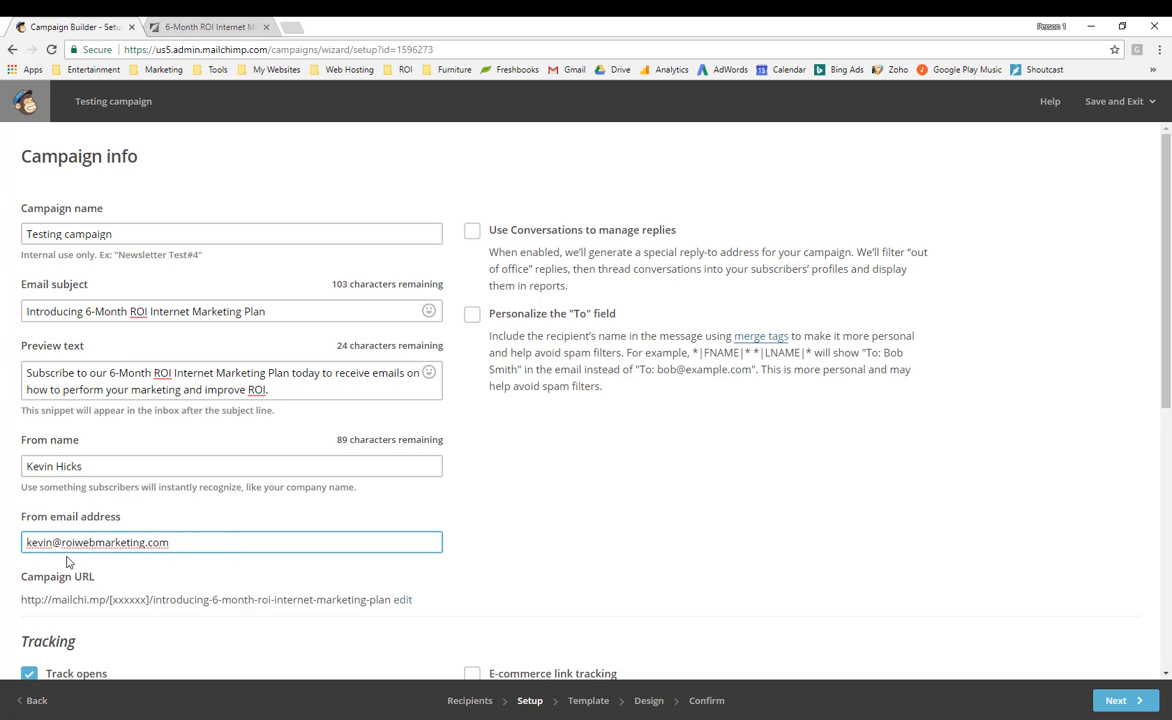
{"action": "left_click", "coordinate": [595, 535]}
{"action": "scroll", "coordinate": [235, 628], "scroll_direction": "down", "scroll_amount": 2}
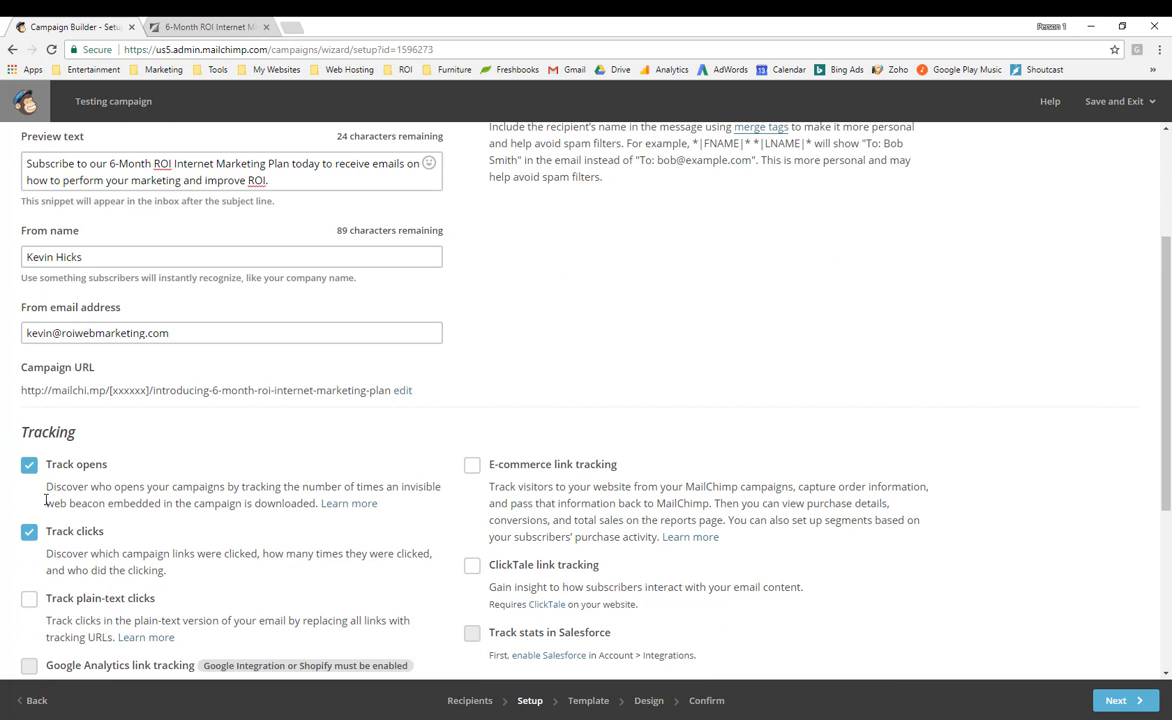
{"action": "scroll", "coordinate": [245, 545], "scroll_direction": "down", "scroll_amount": 1}
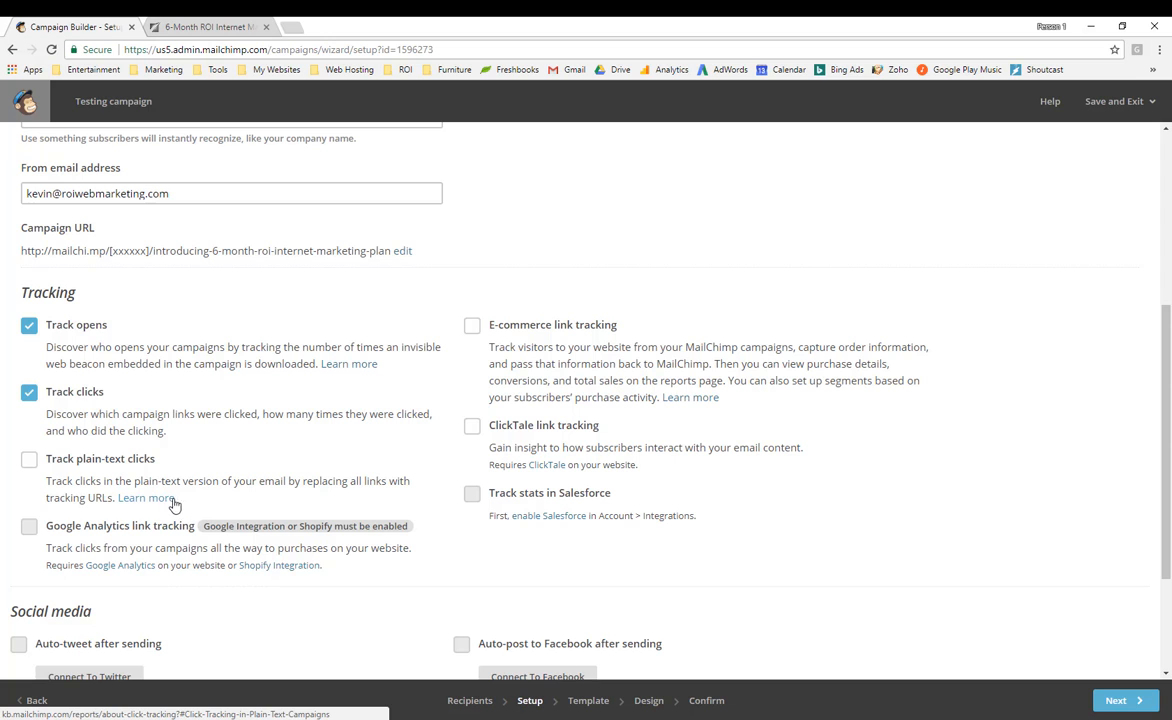
{"action": "scroll", "coordinate": [1006, 543], "scroll_direction": "down", "scroll_amount": 1}
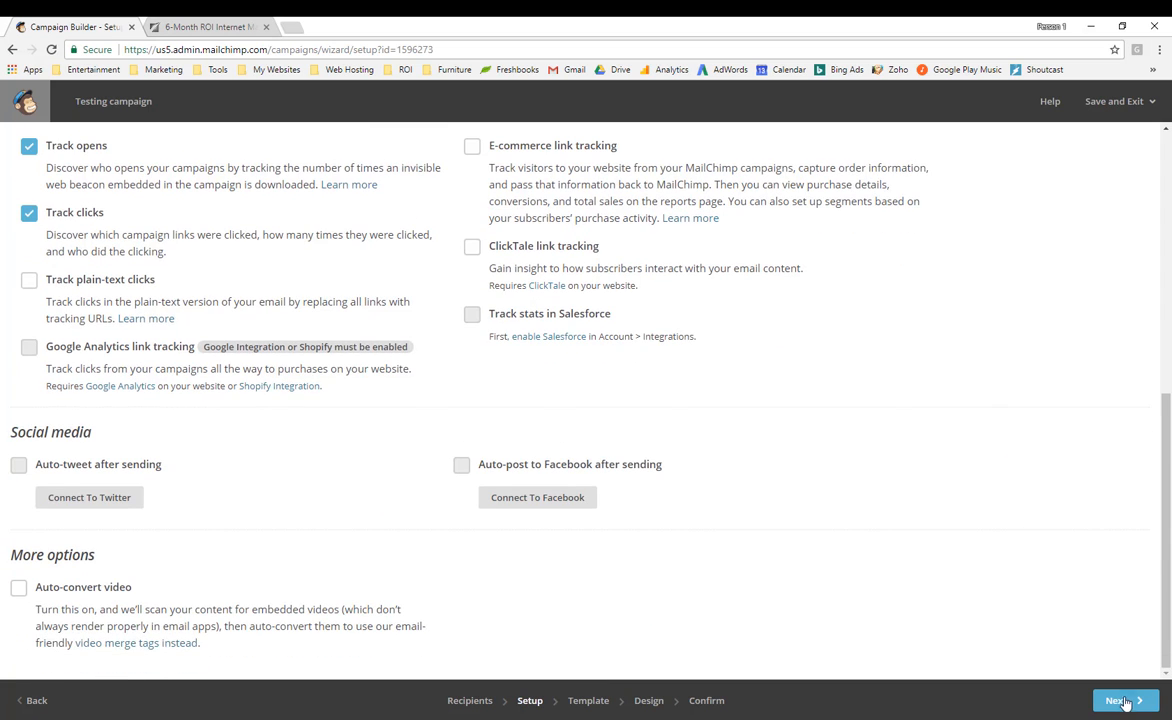
{"action": "left_click", "coordinate": [1120, 701]}
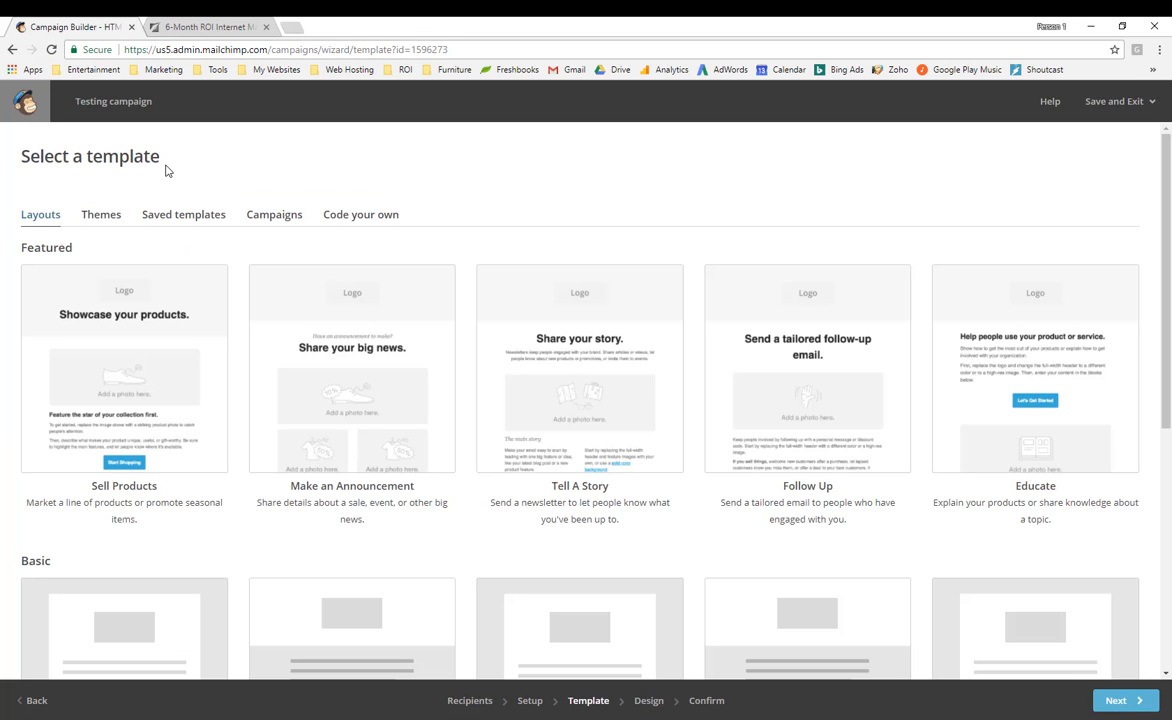
Use the saved template 'ROI Web Marketing - Template 2017' for the email.
{"action": "left_click", "coordinate": [176, 221]}
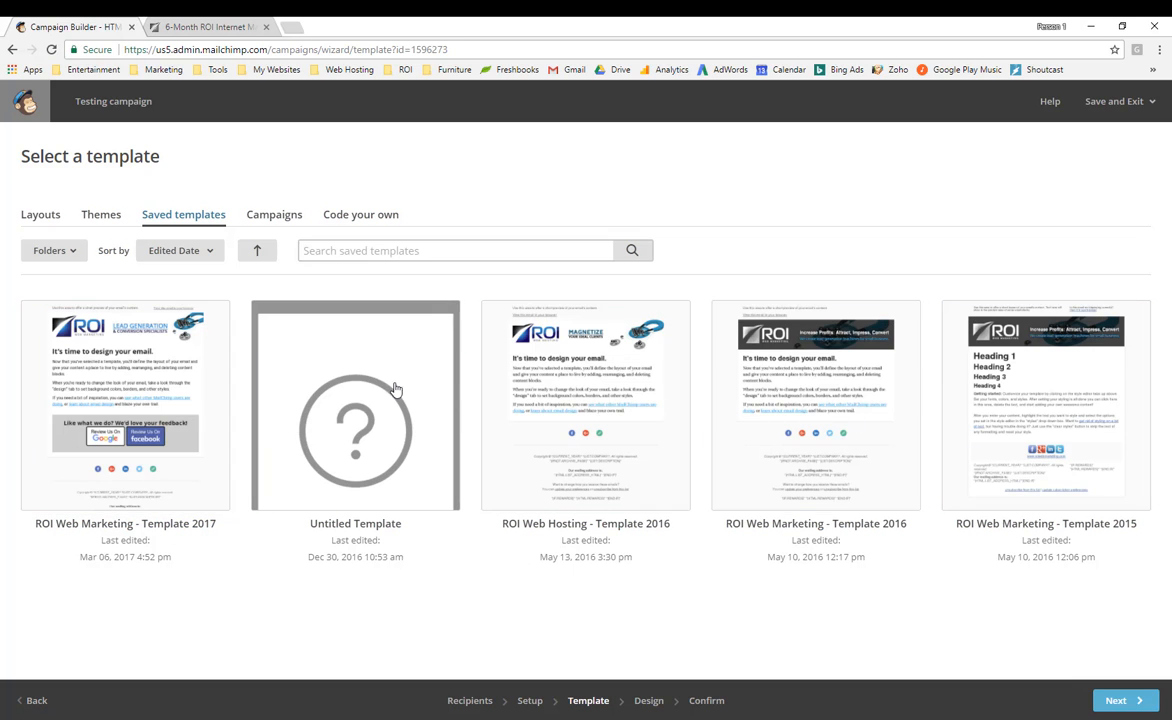
{"action": "left_click", "coordinate": [138, 375]}
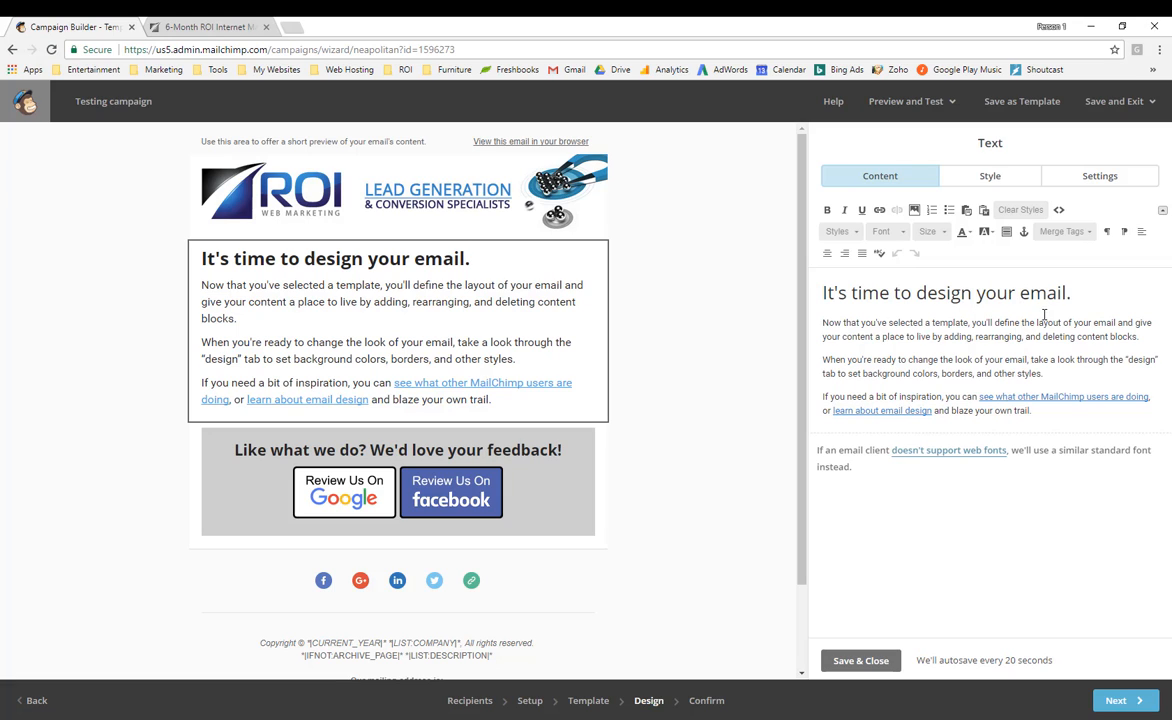
Select the template's heading and three body paragraphs, then switch to the ROI article tab.
{"action": "left_click", "coordinate": [1087, 295]}
{"action": "left_click_drag", "start_coordinate": [1071, 293], "coordinate": [829, 297]}
{"action": "left_click", "coordinate": [825, 293]}
{"action": "left_click_drag", "start_coordinate": [1060, 290], "coordinate": [824, 290]}
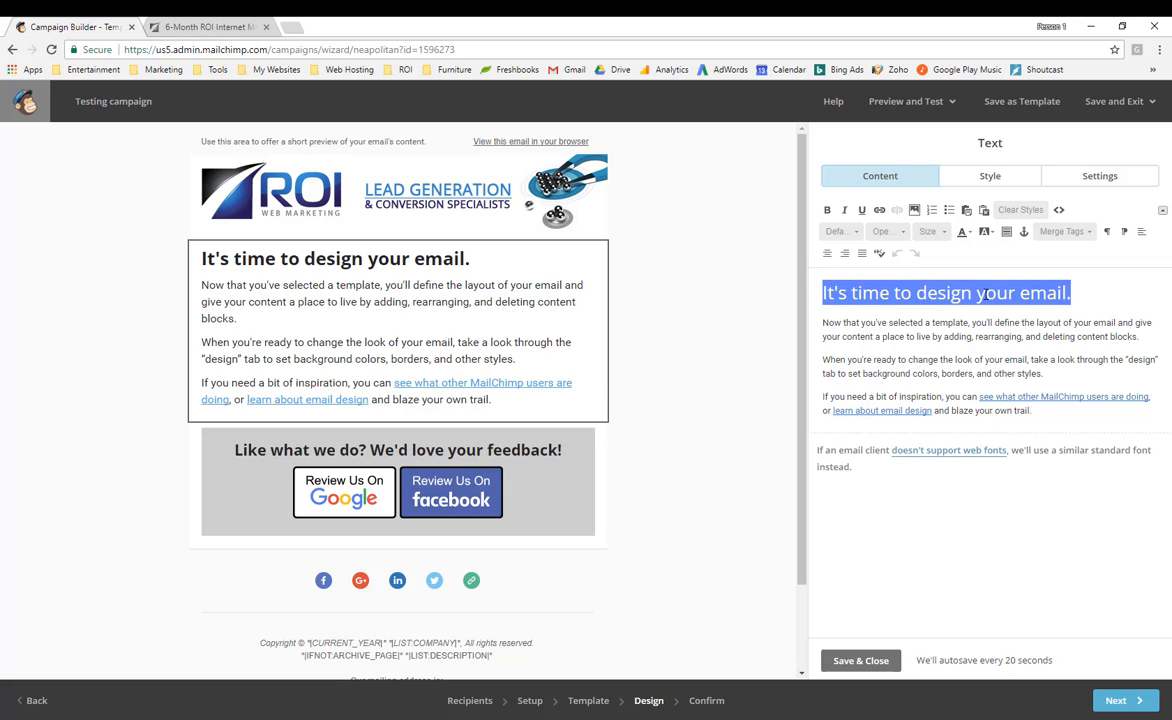
{"action": "left_click_drag", "start_coordinate": [819, 323], "coordinate": [1038, 402]}
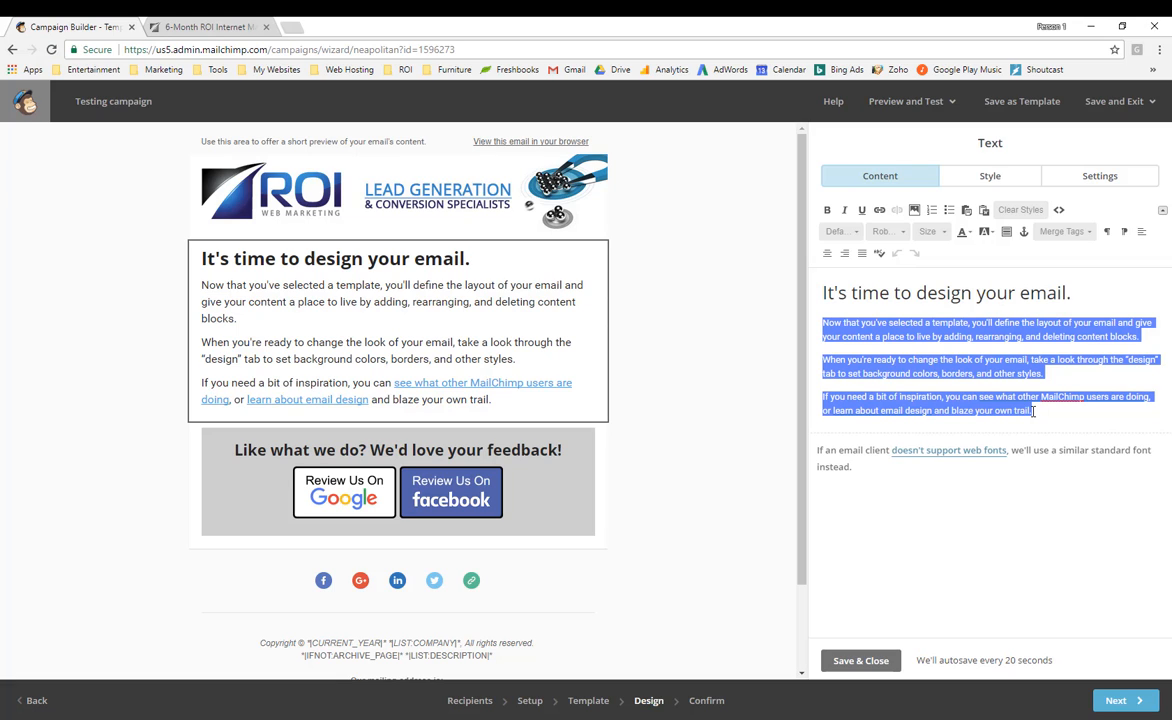
{"action": "left_click", "coordinate": [198, 30]}
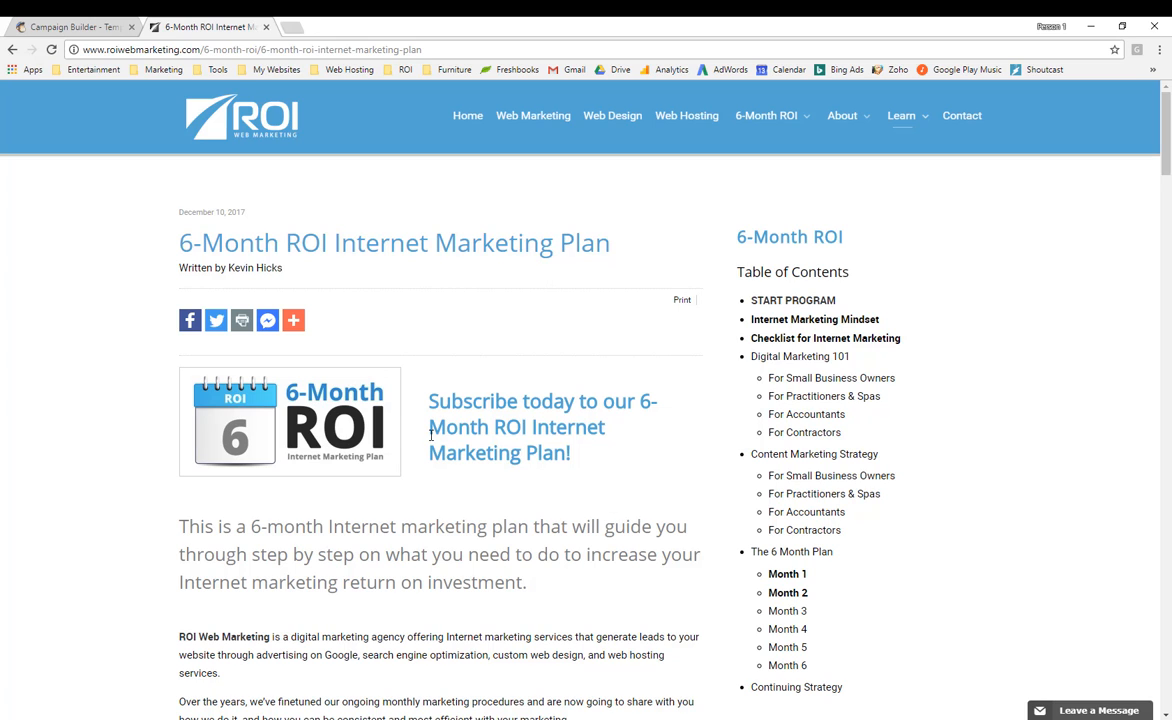
Copy the article's 'Subscribe today' heading and intro paragraph, then return to the Campaign Builder.
{"action": "left_click_drag", "start_coordinate": [432, 400], "coordinate": [530, 584]}
{"action": "key", "text": "ctrl+c"}
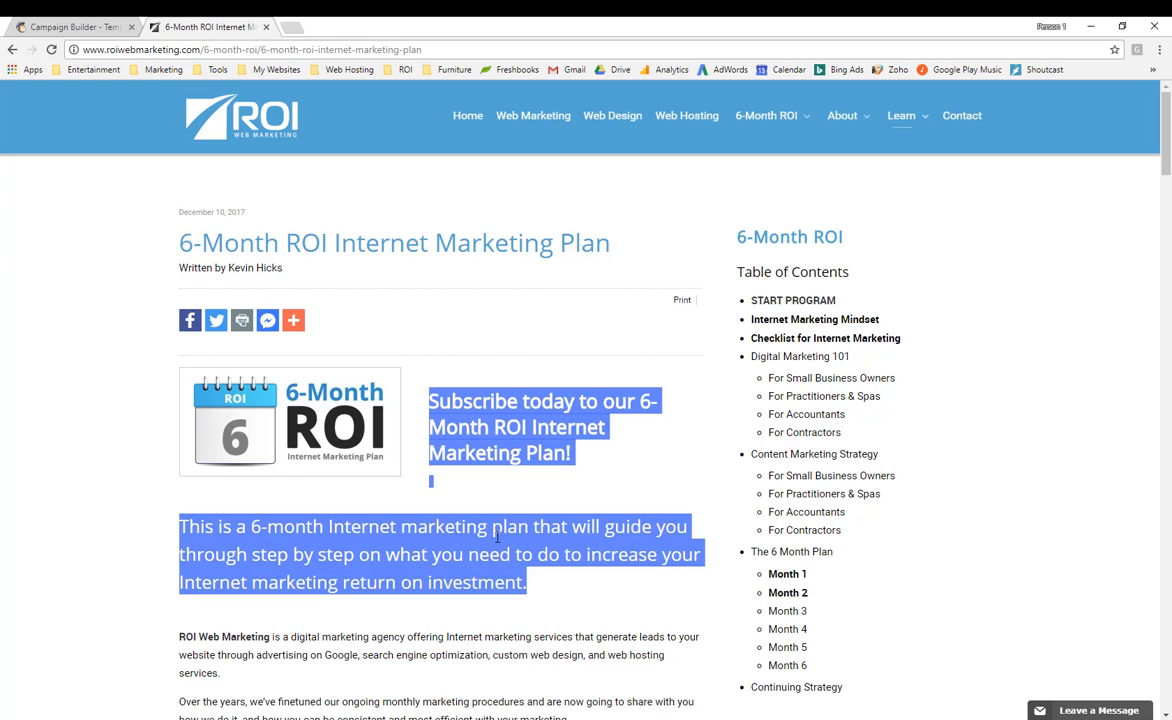
{"action": "left_click", "coordinate": [90, 27]}
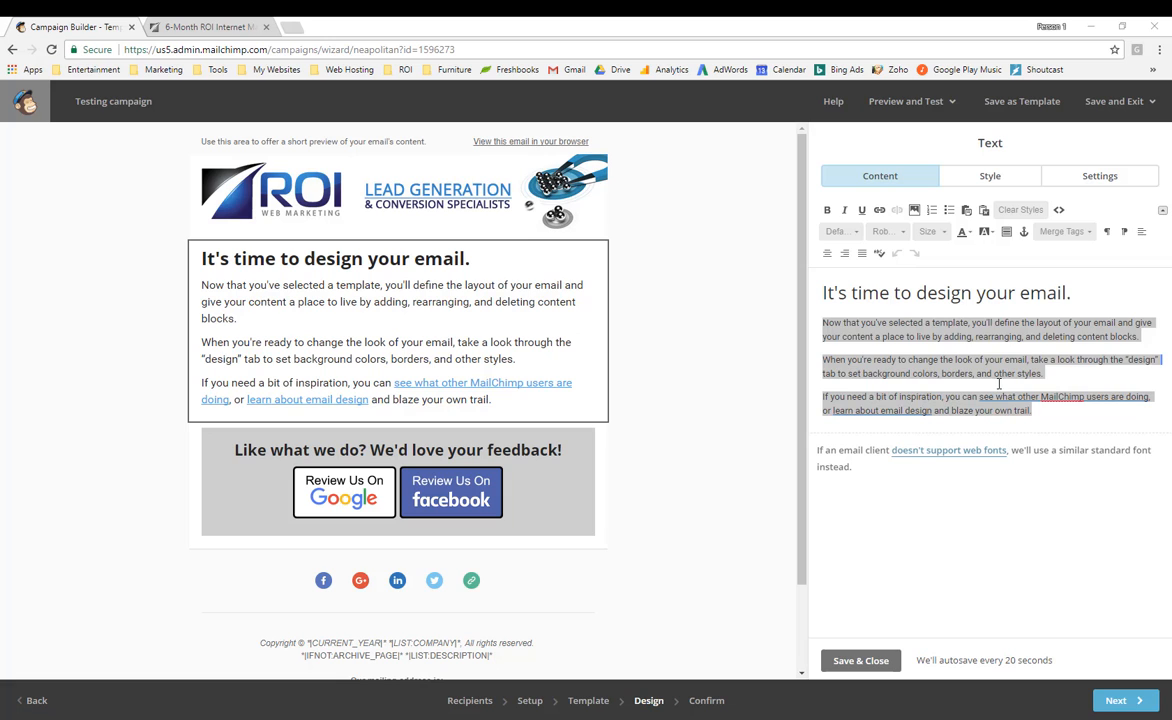
Replace the template's three body paragraphs with the copied article text, pasted as plain text.
{"action": "left_click_drag", "start_coordinate": [1032, 409], "coordinate": [819, 320]}
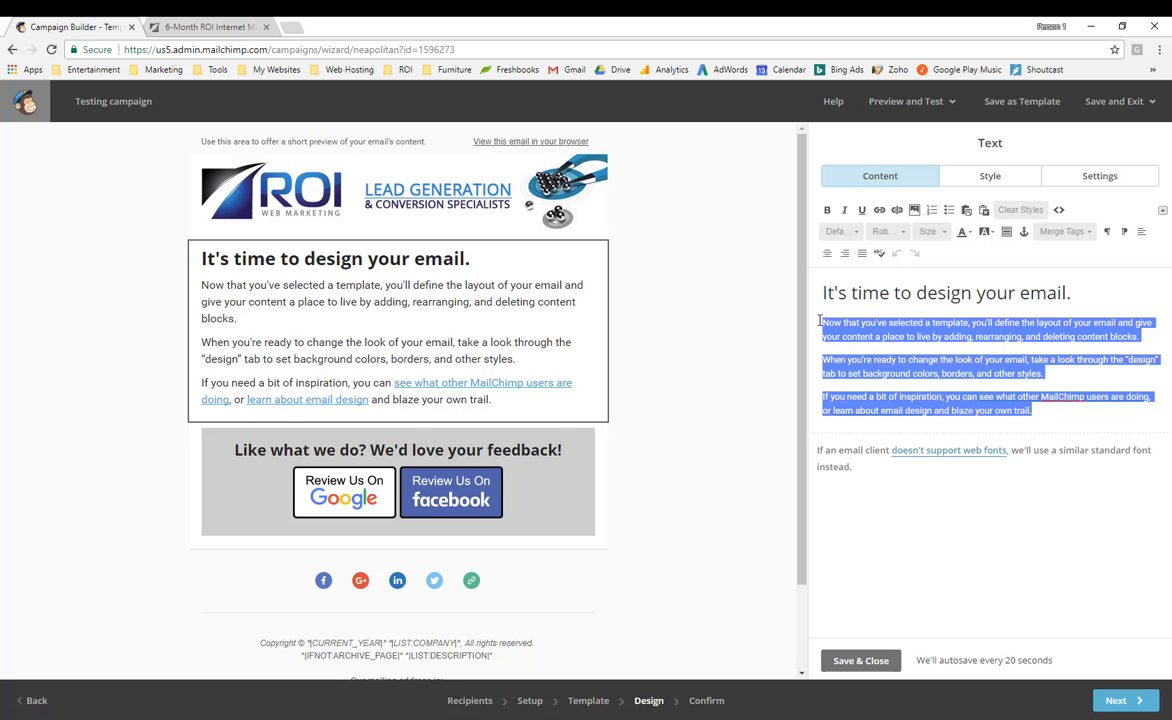
{"action": "key", "text": "ctrl+v"}
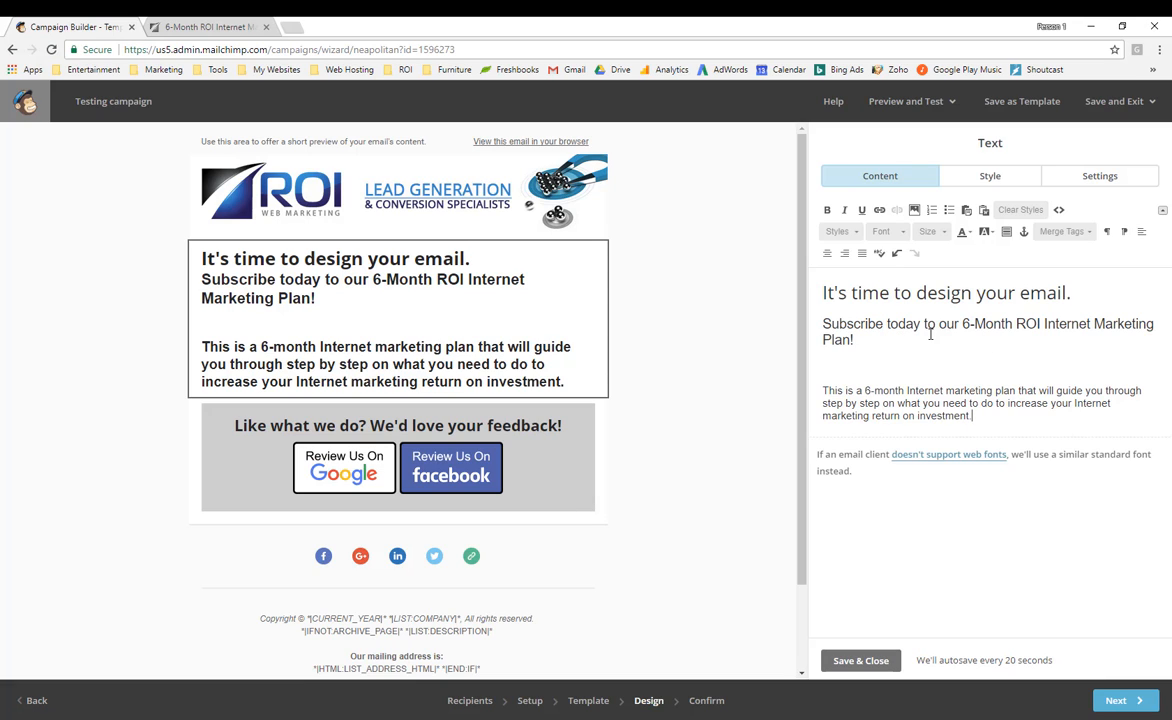
{"action": "key", "text": "ctrl+z"}
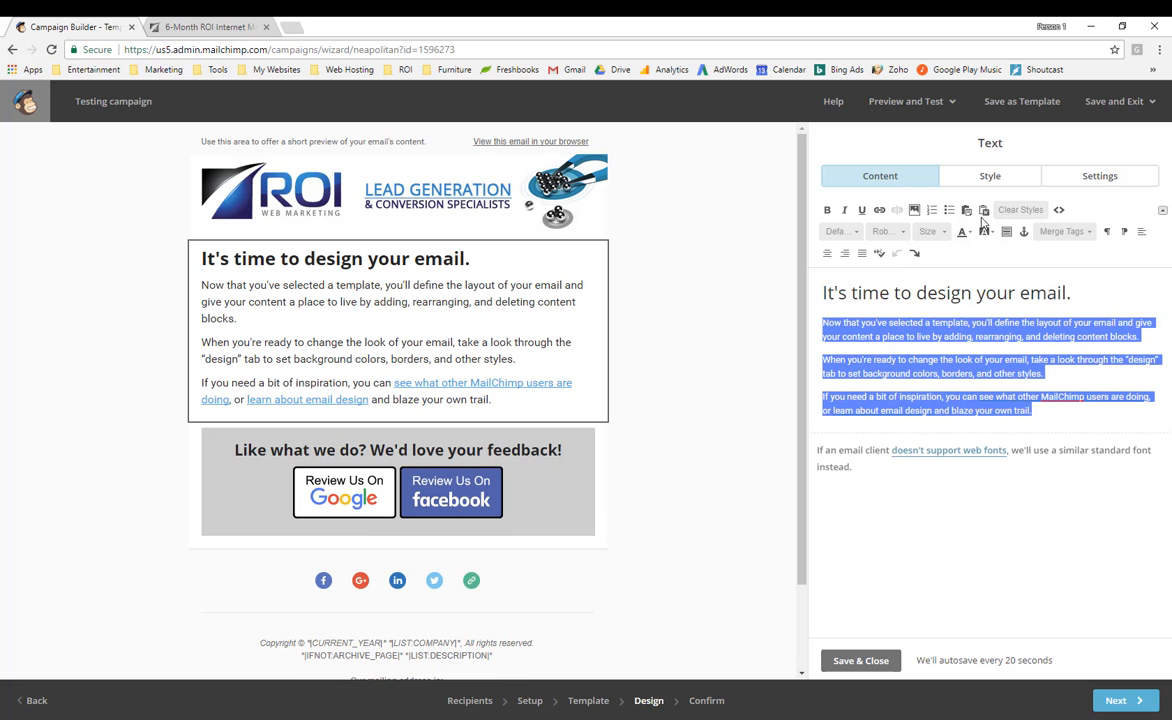
{"action": "key", "text": "Delete"}
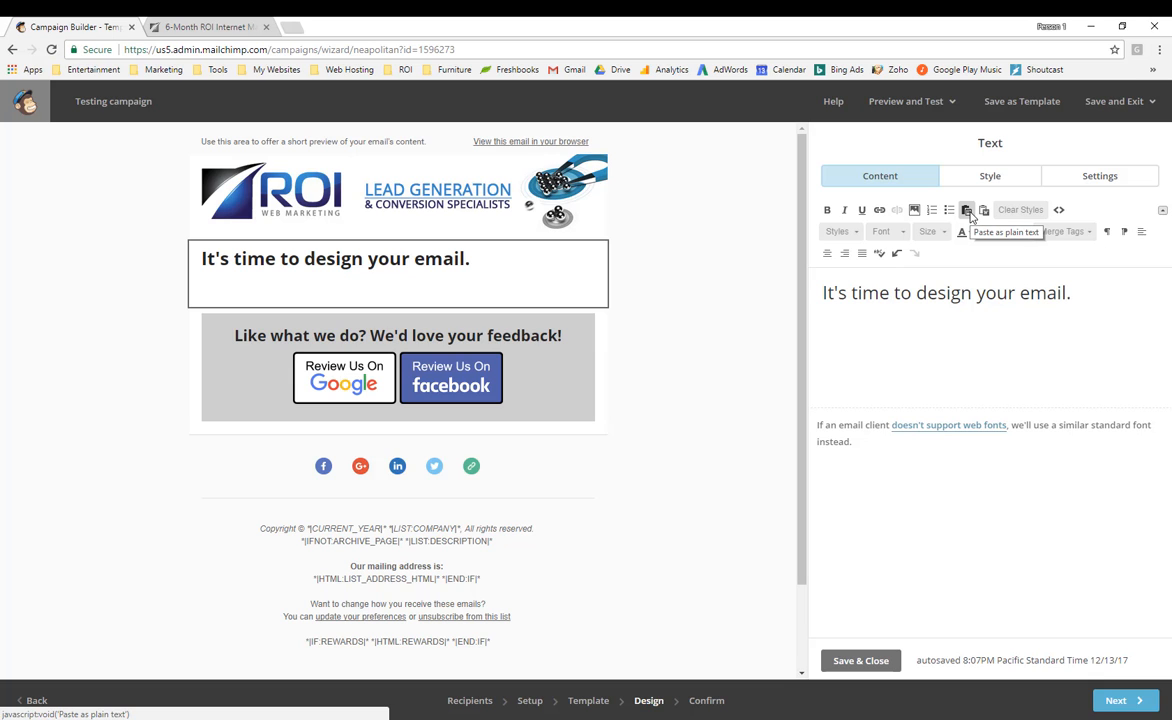
{"action": "left_click", "coordinate": [967, 211]}
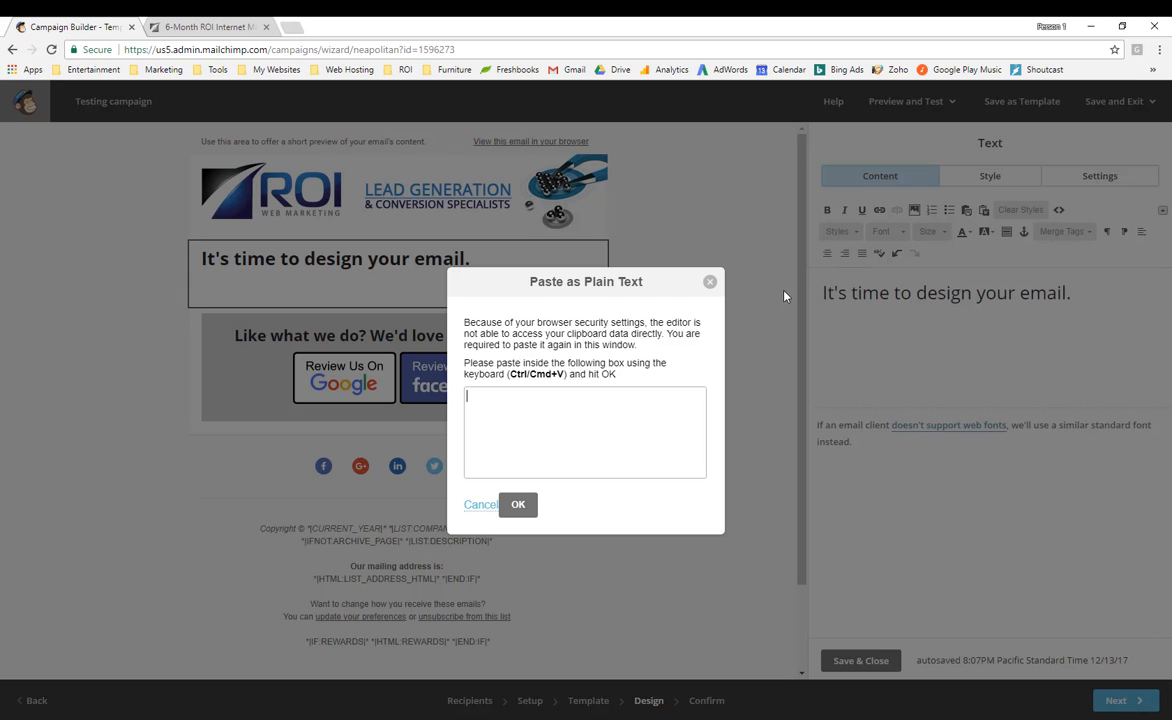
{"action": "key", "text": "ctrl+v"}
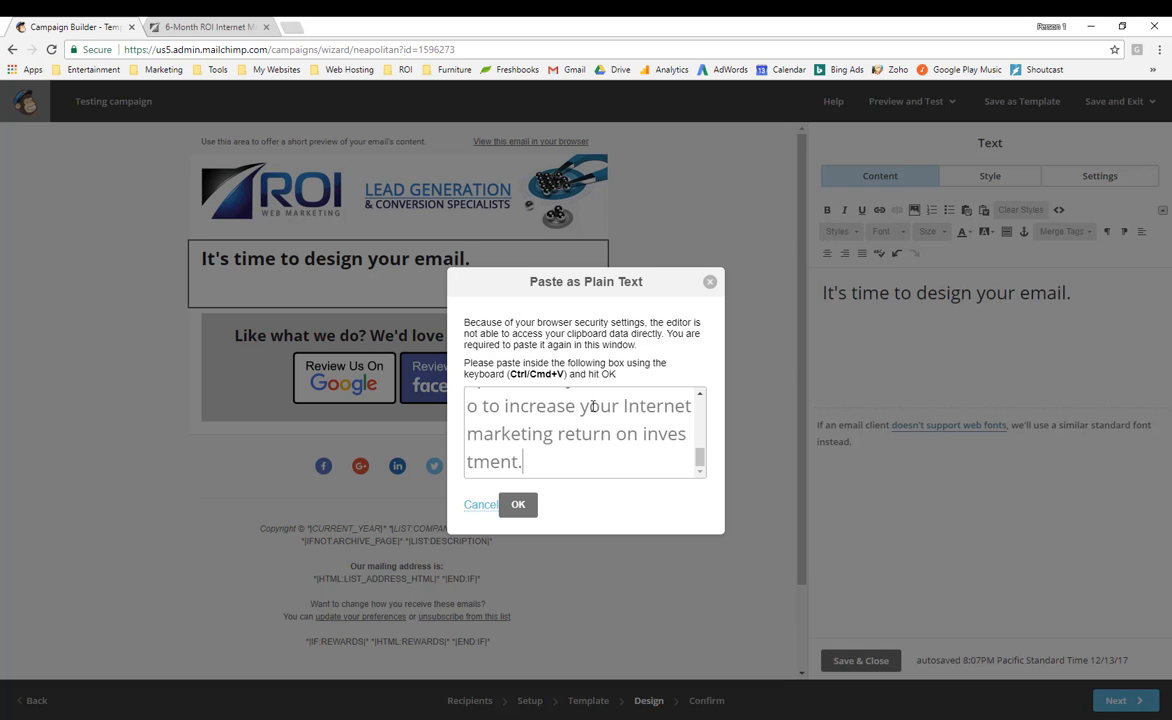
{"action": "left_click", "coordinate": [519, 506]}
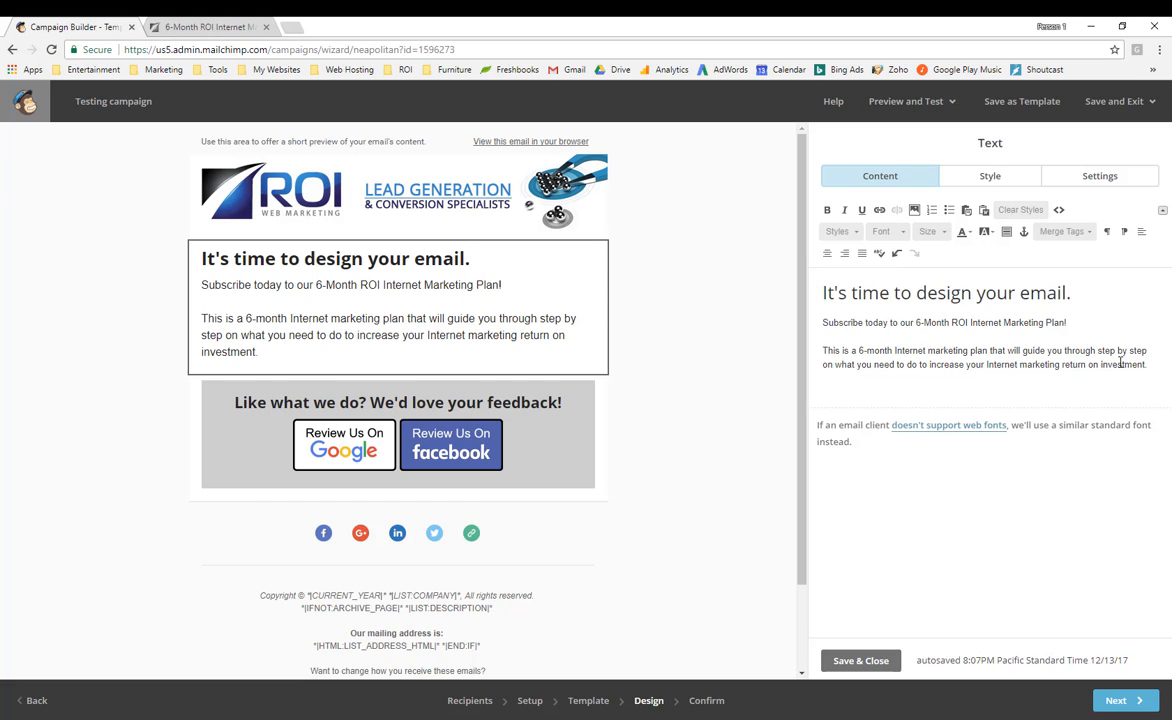
Replace the heading with '6-Month ROI Internet Marketing Plan' as plain text and add two blank lines below.
{"action": "left_click", "coordinate": [215, 27]}
{"action": "left_click_drag", "start_coordinate": [609, 243], "coordinate": [184, 246]}
{"action": "key", "text": "ctrl+c"}
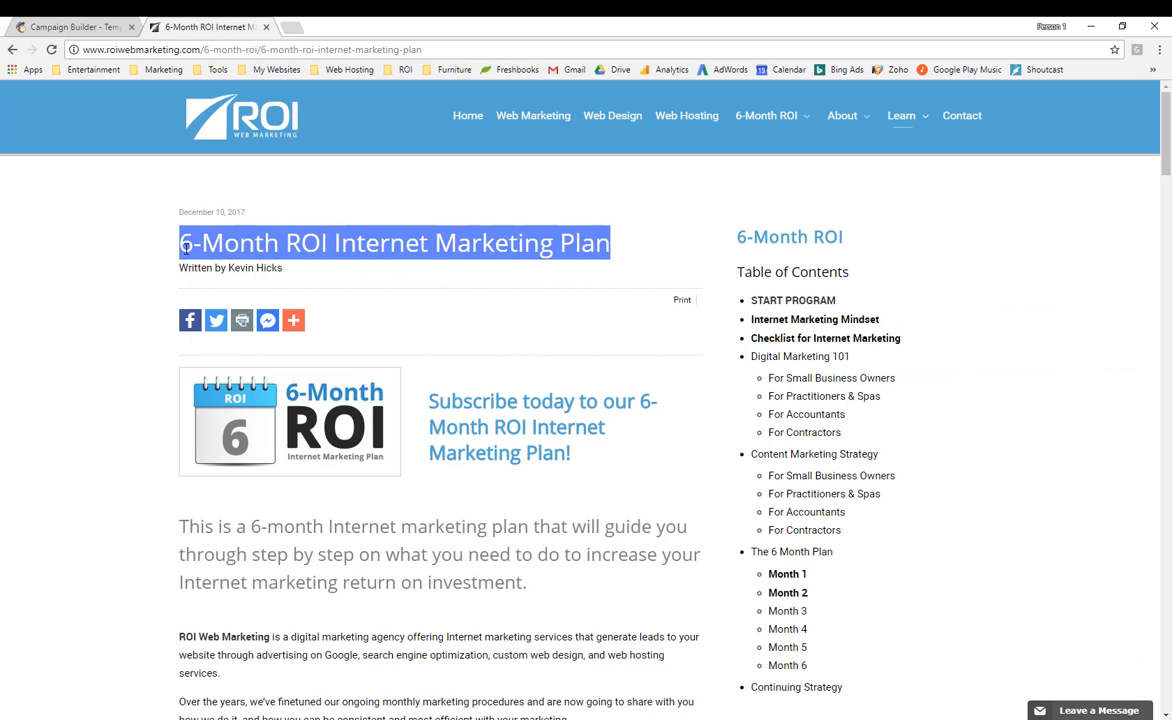
{"action": "left_click", "coordinate": [92, 24]}
{"action": "left_click_drag", "start_coordinate": [1074, 293], "coordinate": [722, 275]}
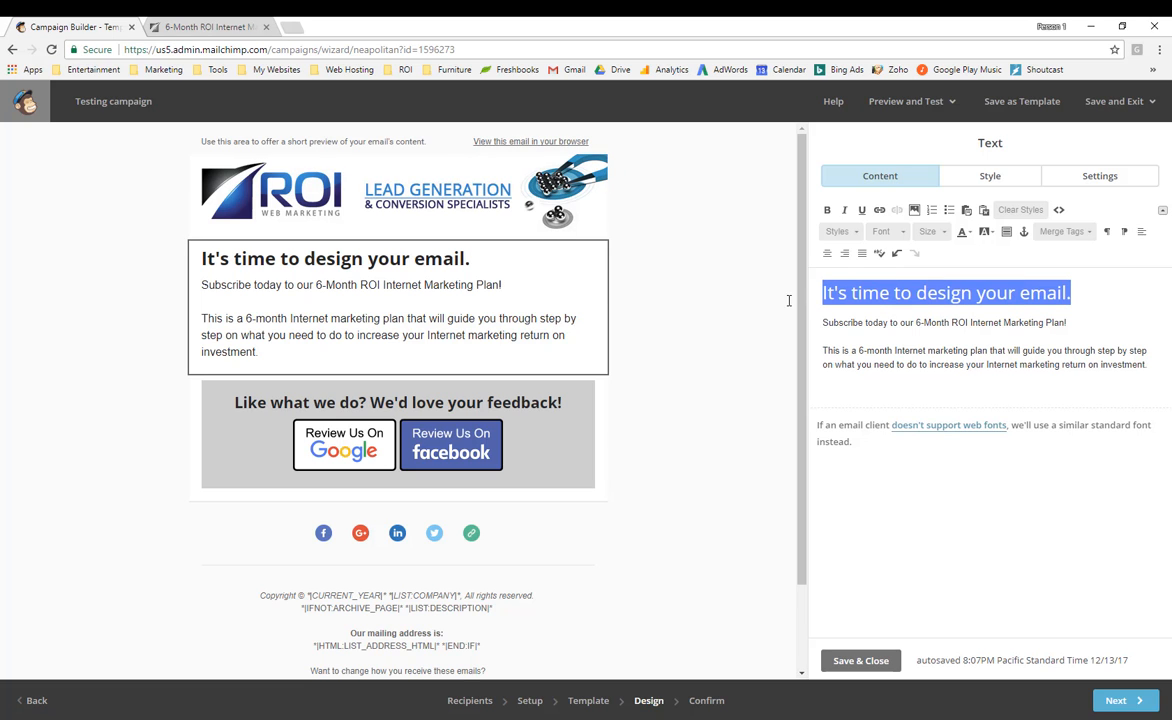
{"action": "left_click", "coordinate": [967, 212]}
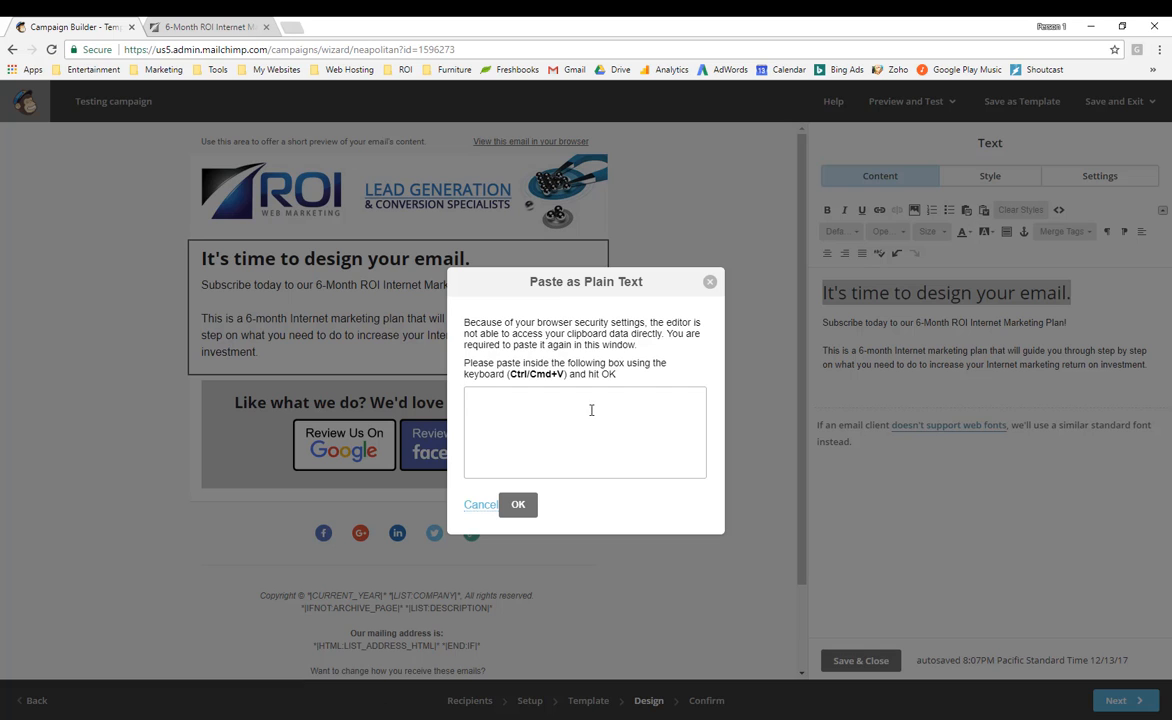
{"action": "key", "text": "ctrl+v"}
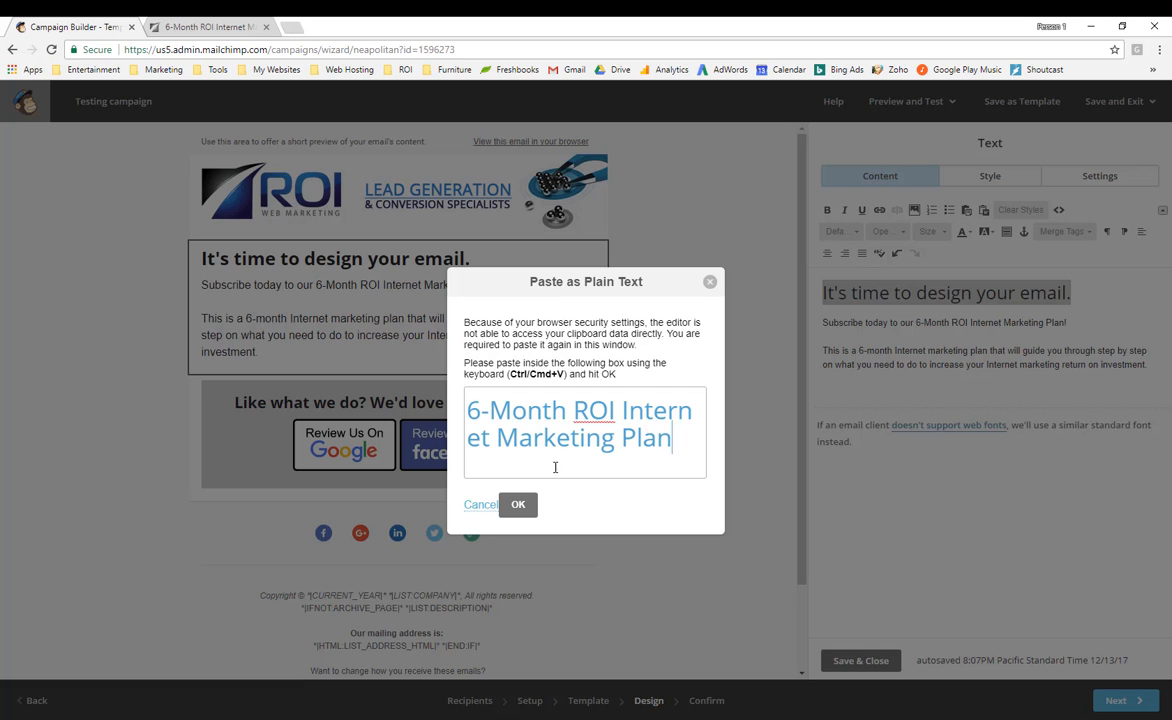
{"action": "left_click", "coordinate": [519, 504]}
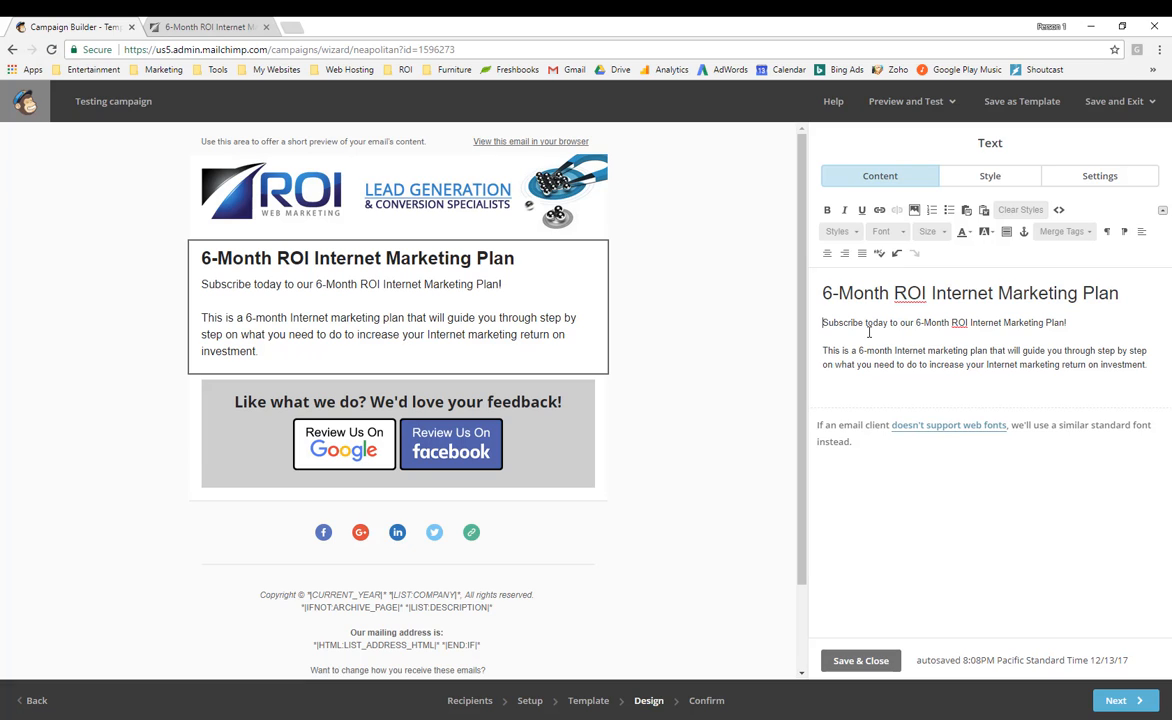
{"action": "key", "text": "Return"}
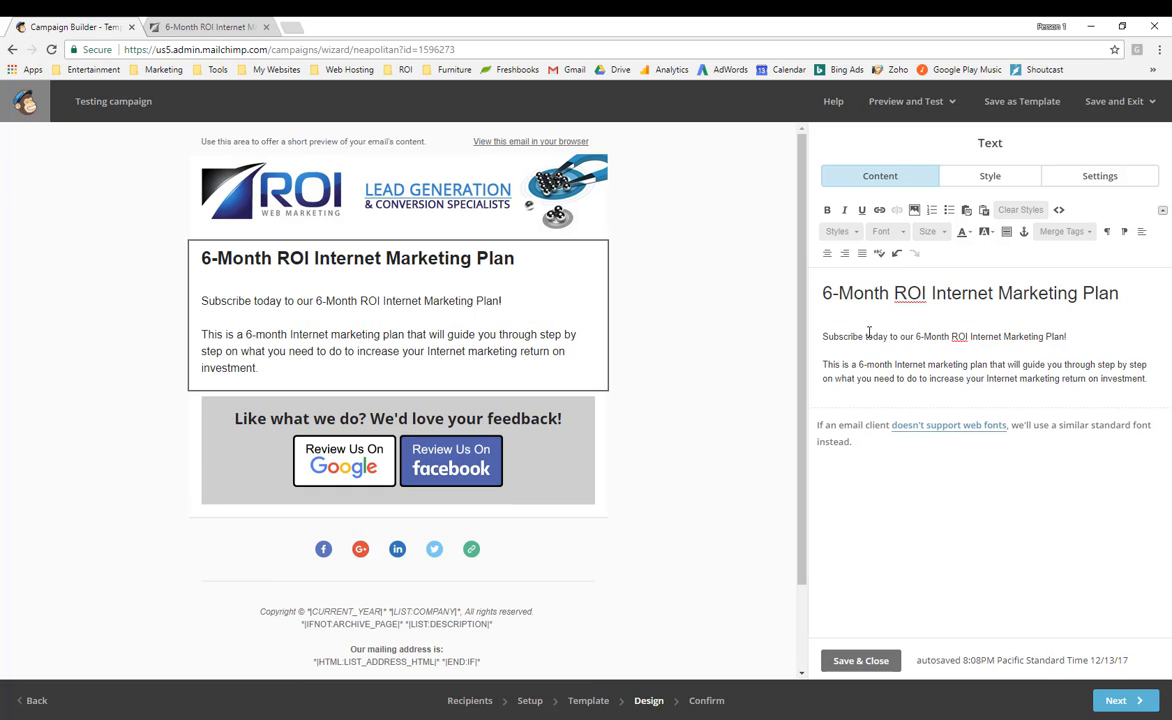
{"action": "key", "text": "Return"}
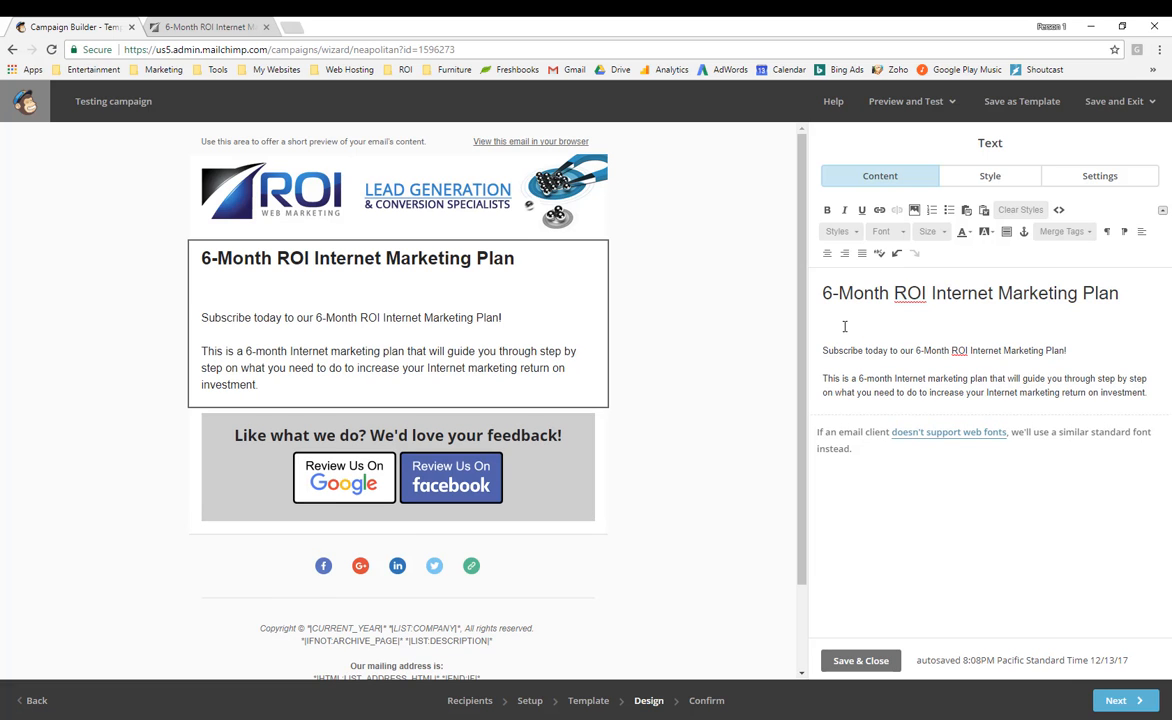
Save the article's 6-Month ROI plan image as a JPEG in the temp roi folder.
{"action": "left_click", "coordinate": [205, 27]}
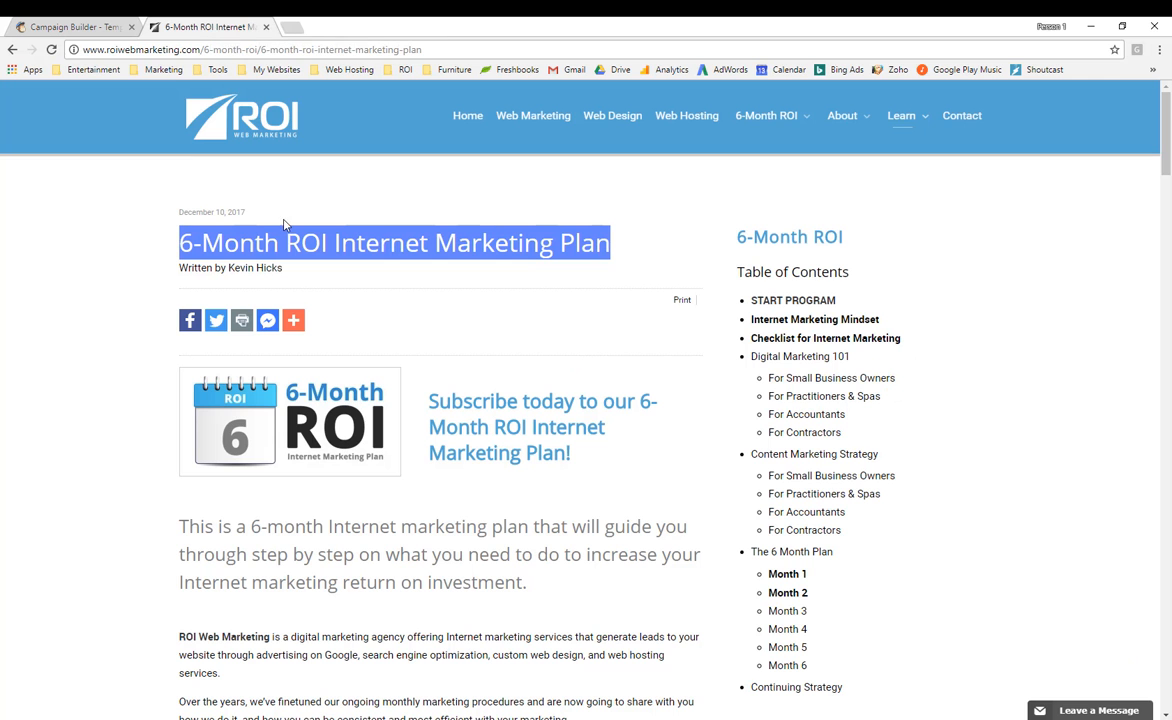
{"action": "right_click", "coordinate": [306, 430]}
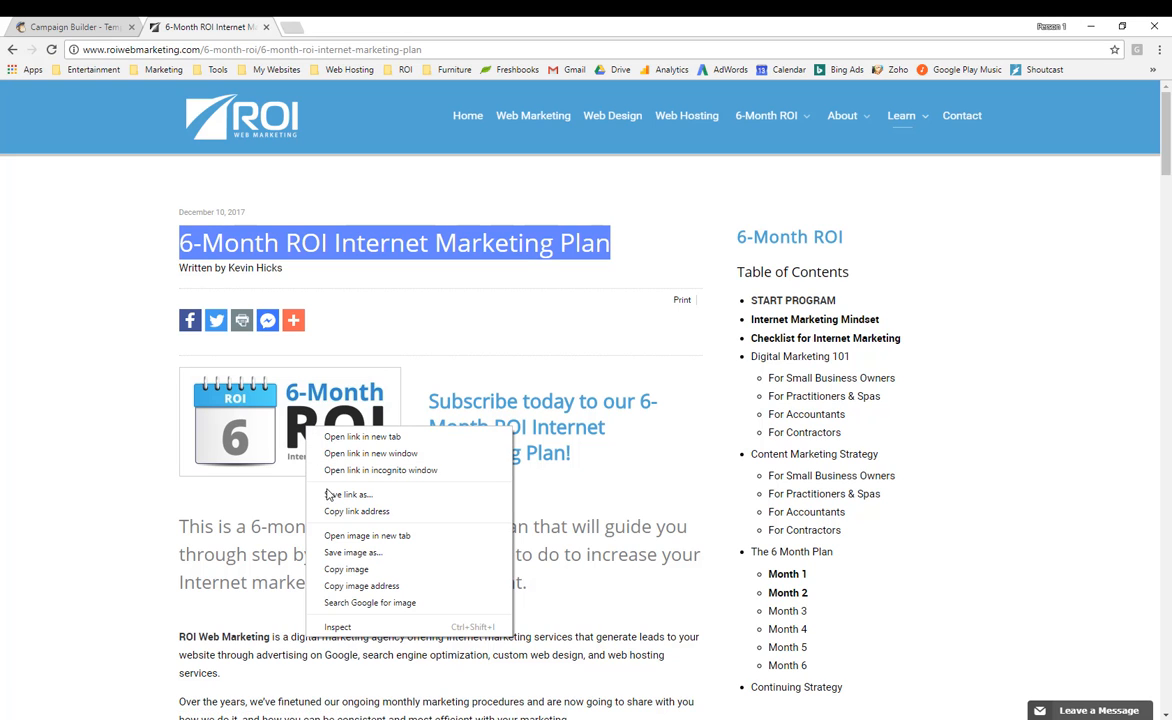
{"action": "left_click", "coordinate": [340, 553]}
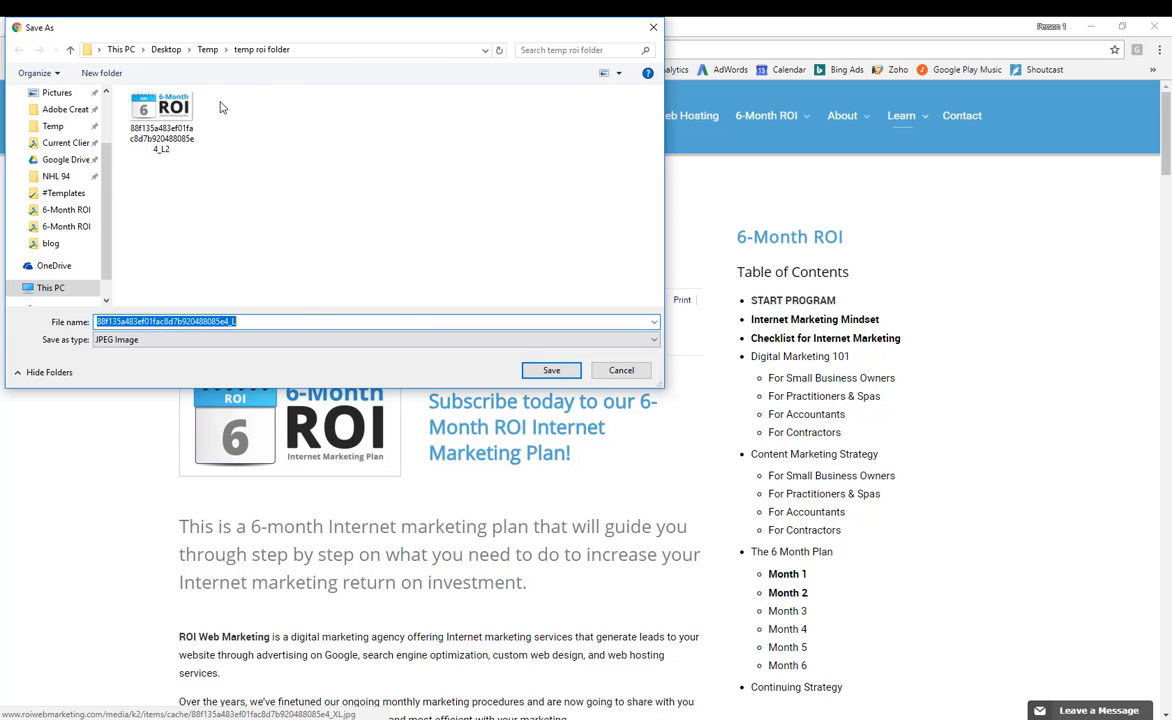
{"action": "left_click", "coordinate": [551, 371]}
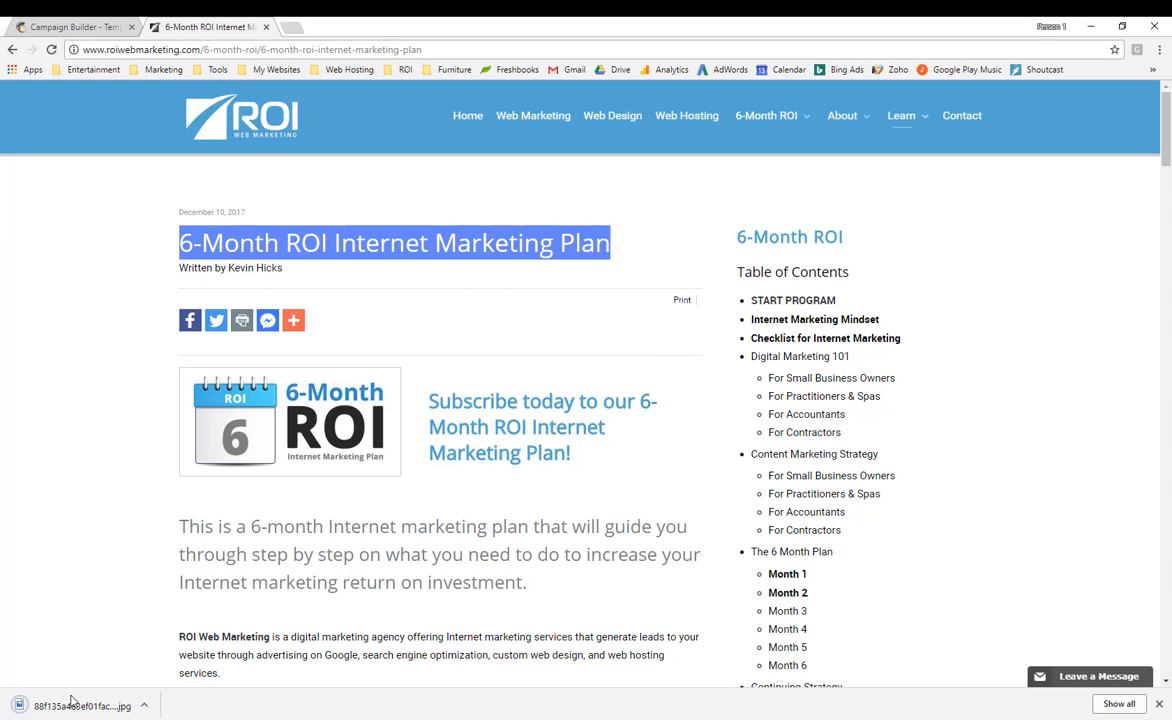
{"action": "left_click", "coordinate": [87, 28]}
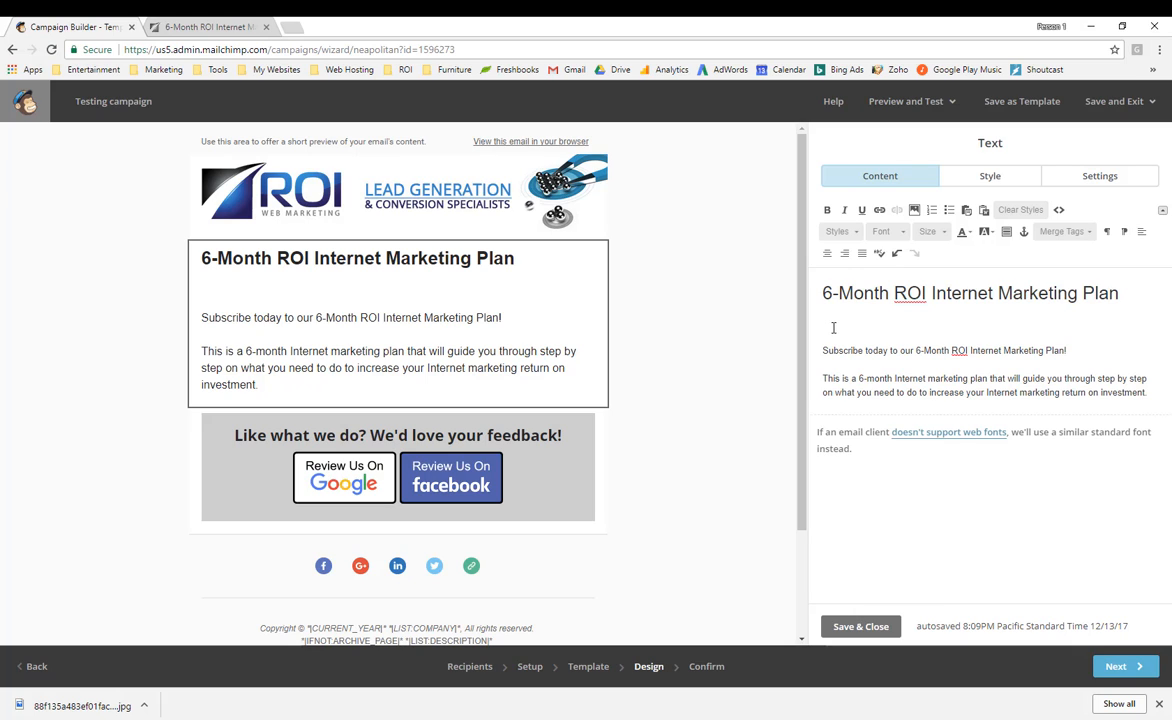
Upload the second 6-Month ROI JPEG file into MailChimp's Content Manager library.
{"action": "left_click", "coordinate": [916, 211]}
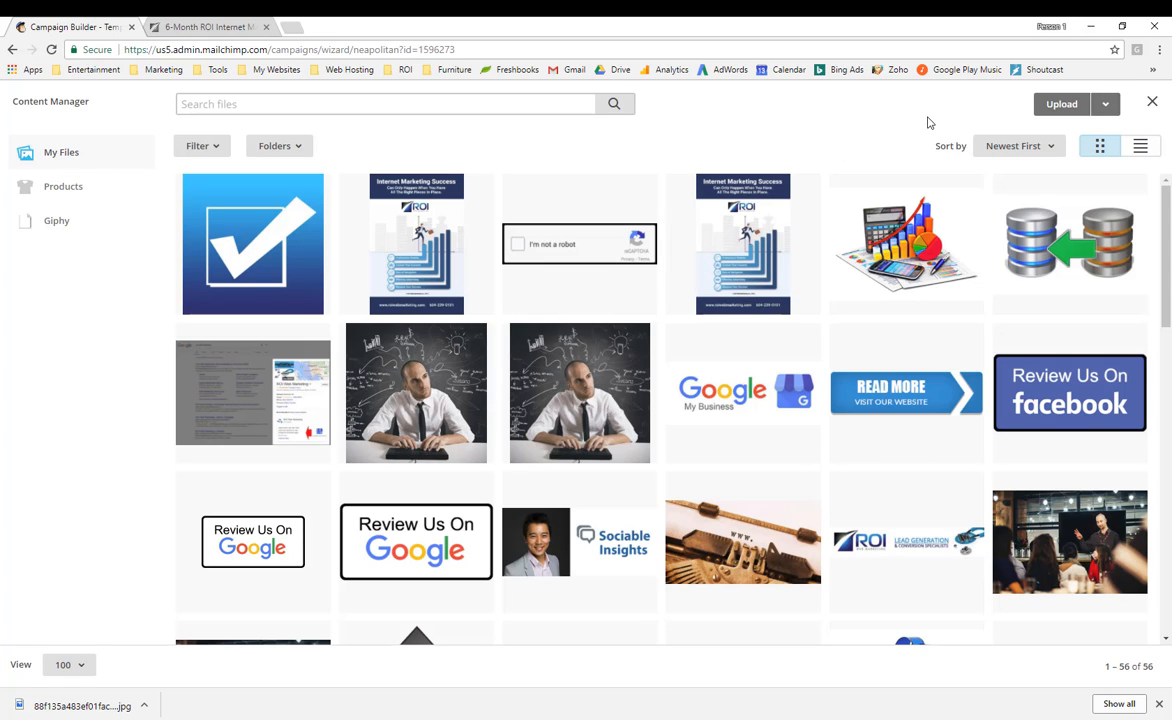
{"action": "left_click", "coordinate": [1063, 106]}
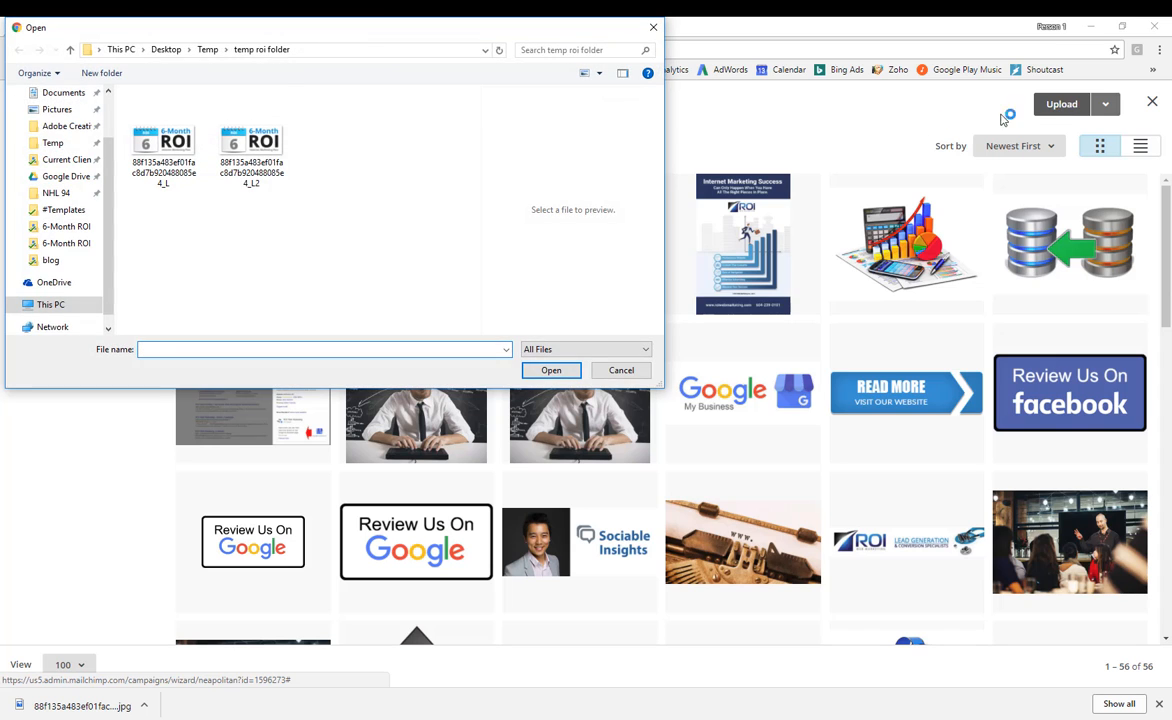
{"action": "double_click", "coordinate": [235, 155]}
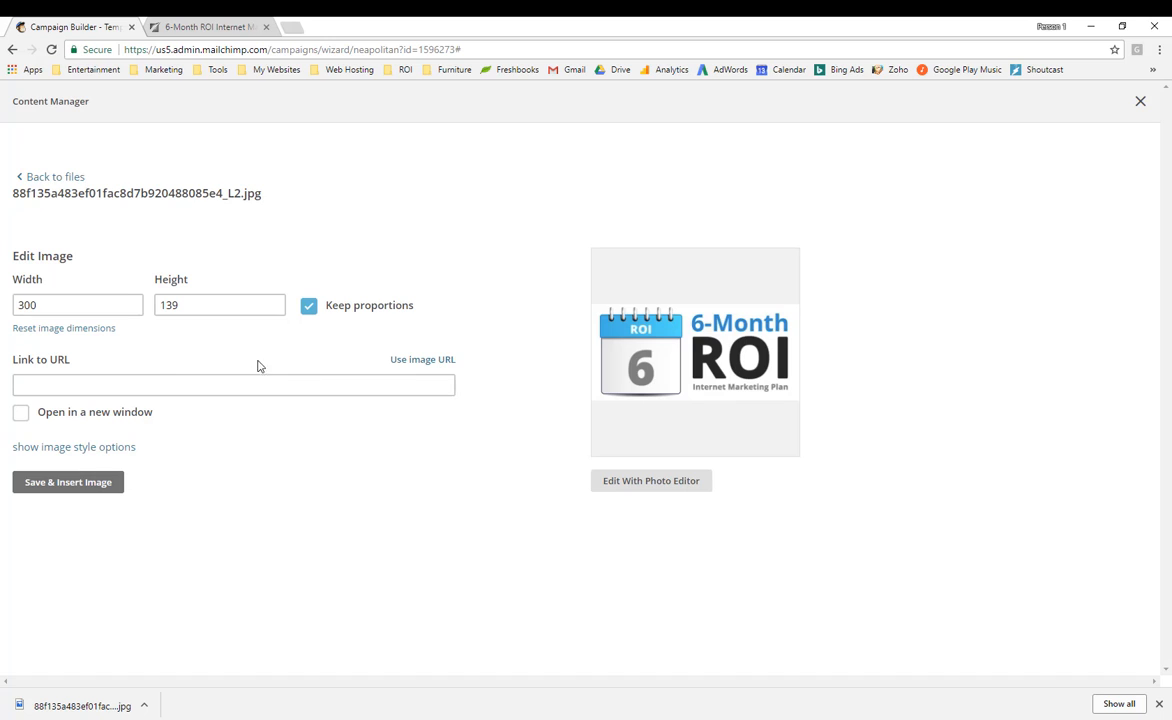
Link the 6-Month ROI image to the marketing plan page URL, opening in a new window, and insert it.
{"action": "left_click_drag", "start_coordinate": [45, 302], "coordinate": [15, 308]}
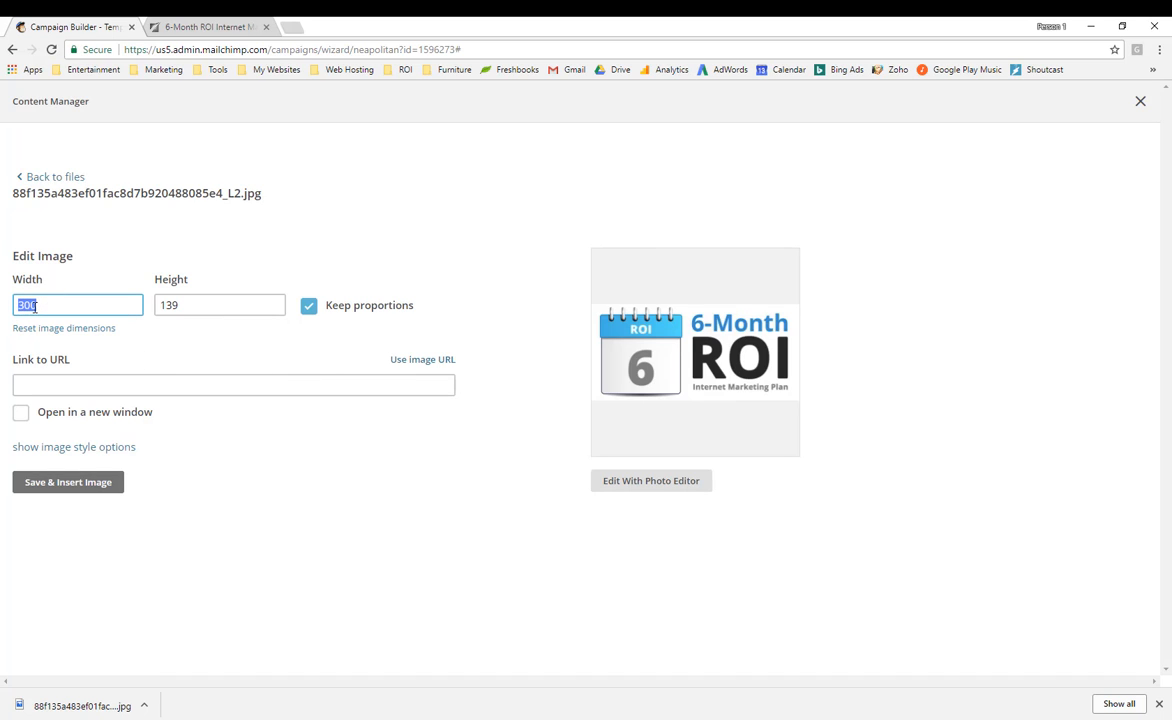
{"action": "left_click", "coordinate": [73, 385]}
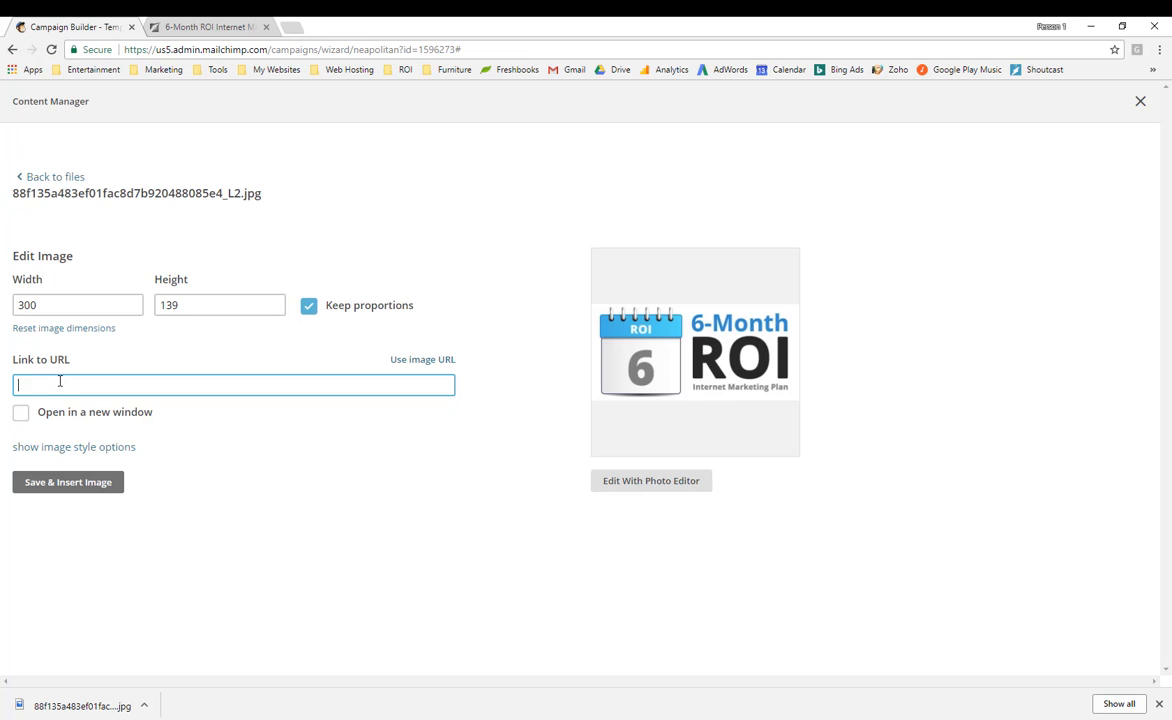
{"action": "left_click", "coordinate": [190, 28]}
{"action": "left_click", "coordinate": [163, 47]}
{"action": "key", "text": "ctrl+c"}
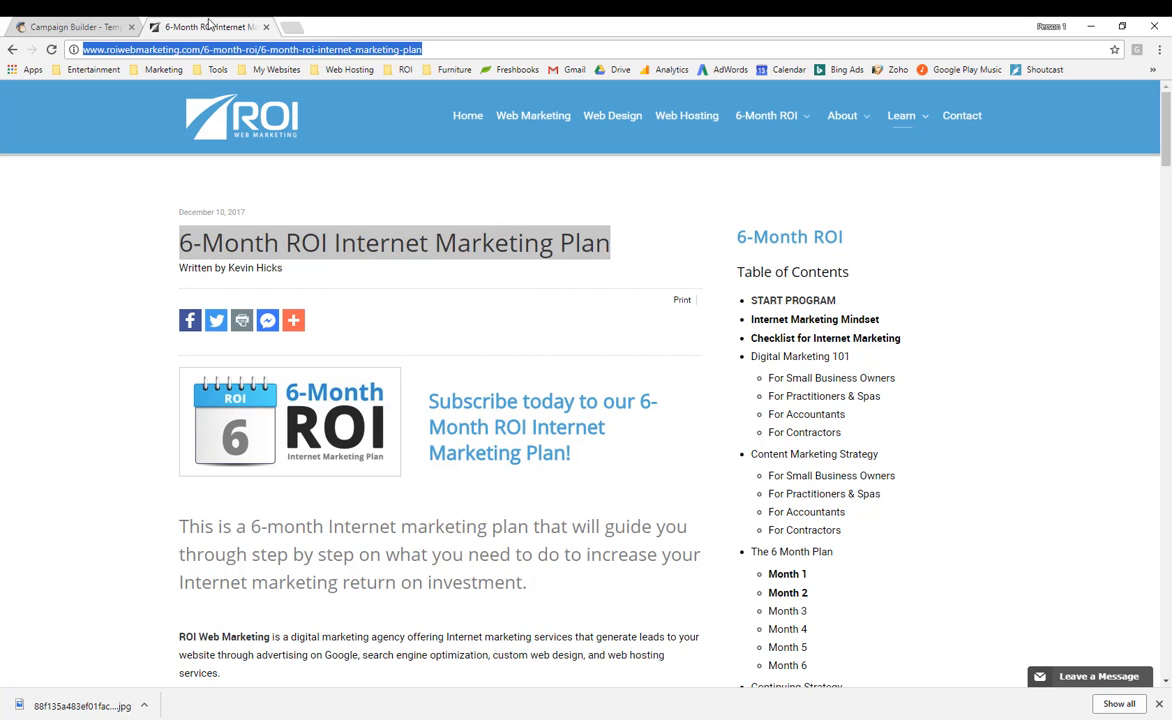
{"action": "left_click", "coordinate": [103, 28]}
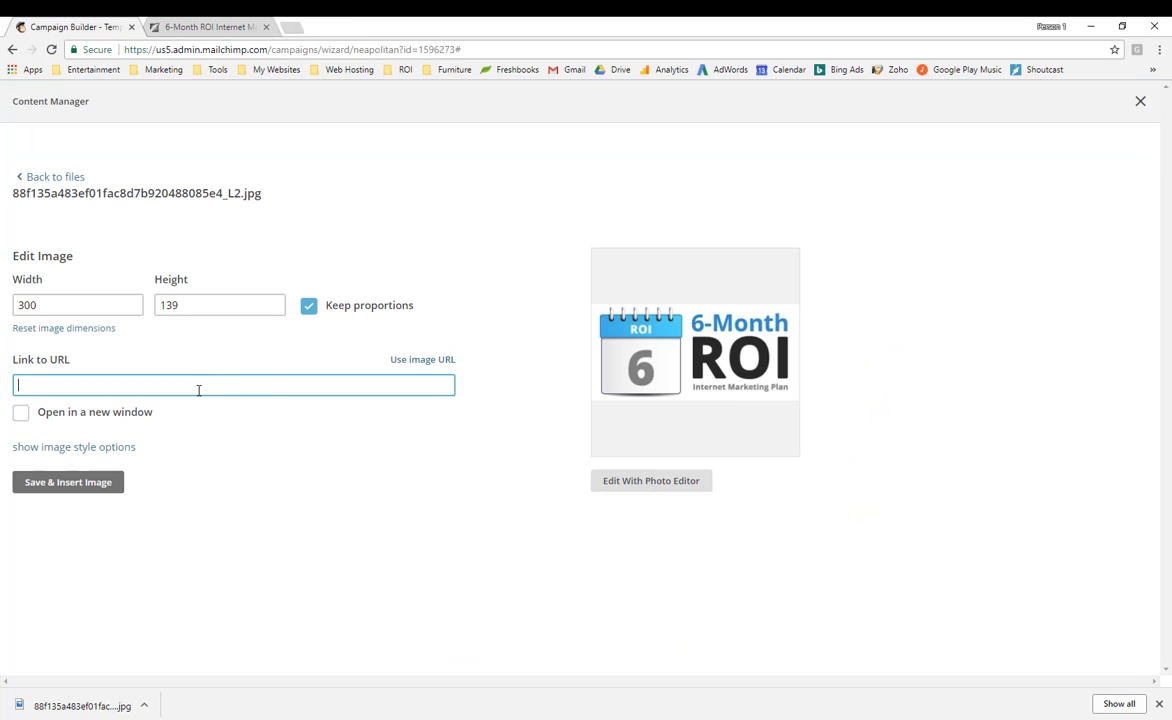
{"action": "key", "text": "ctrl+v"}
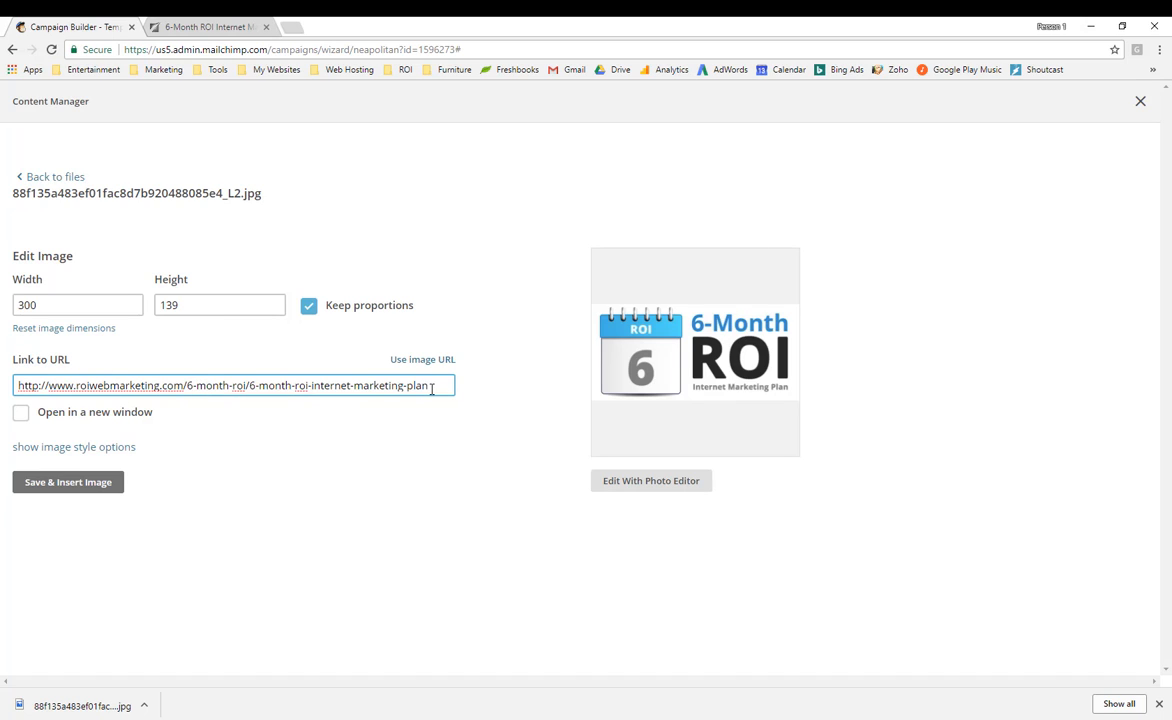
{"action": "left_click", "coordinate": [21, 414]}
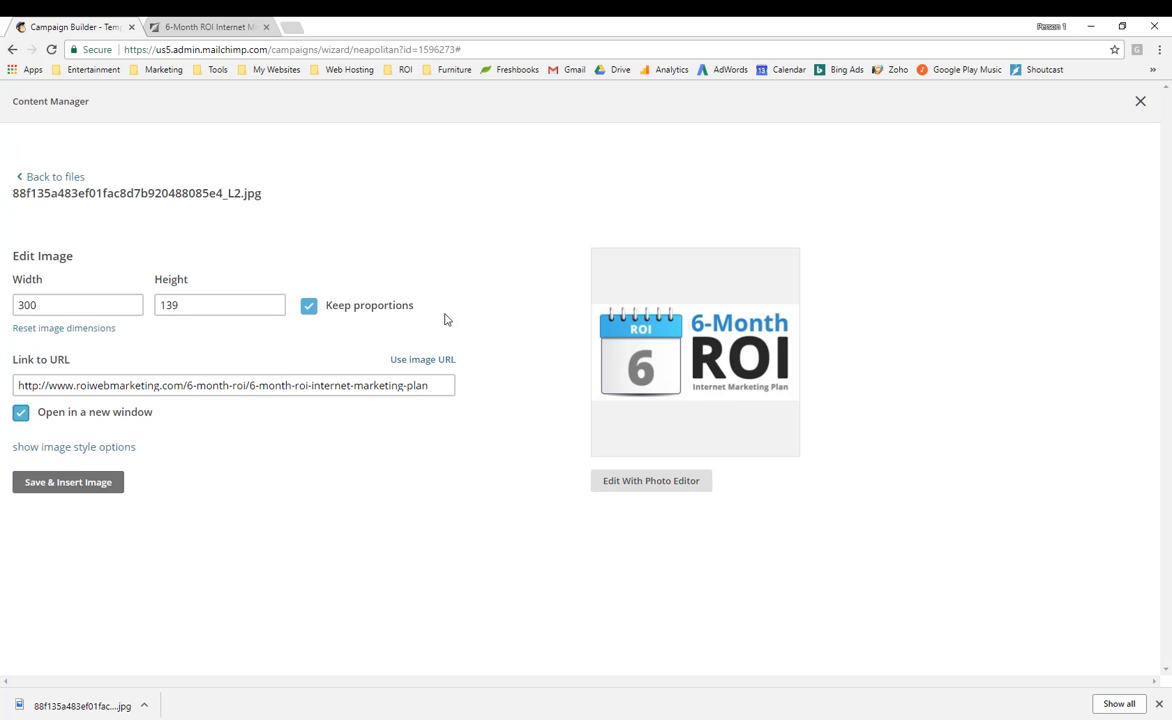
{"action": "left_click", "coordinate": [42, 488]}
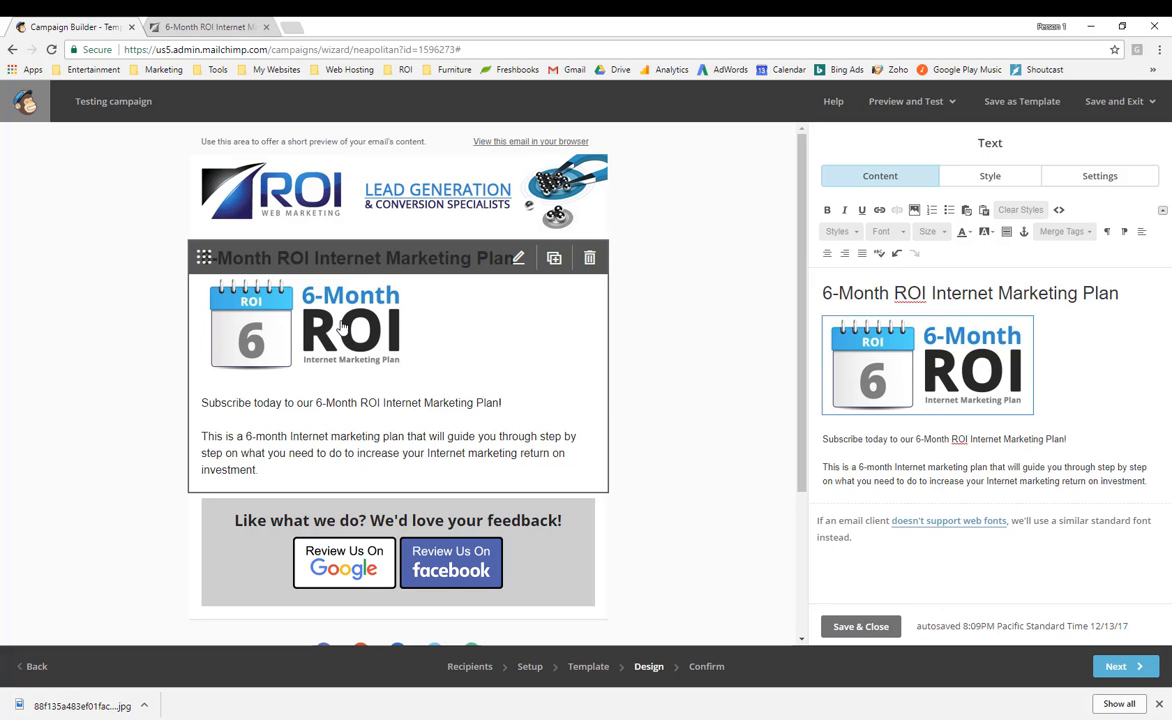
Centre the 6-Month ROI calendar image in the text block.
{"action": "left_click", "coordinate": [1014, 422]}
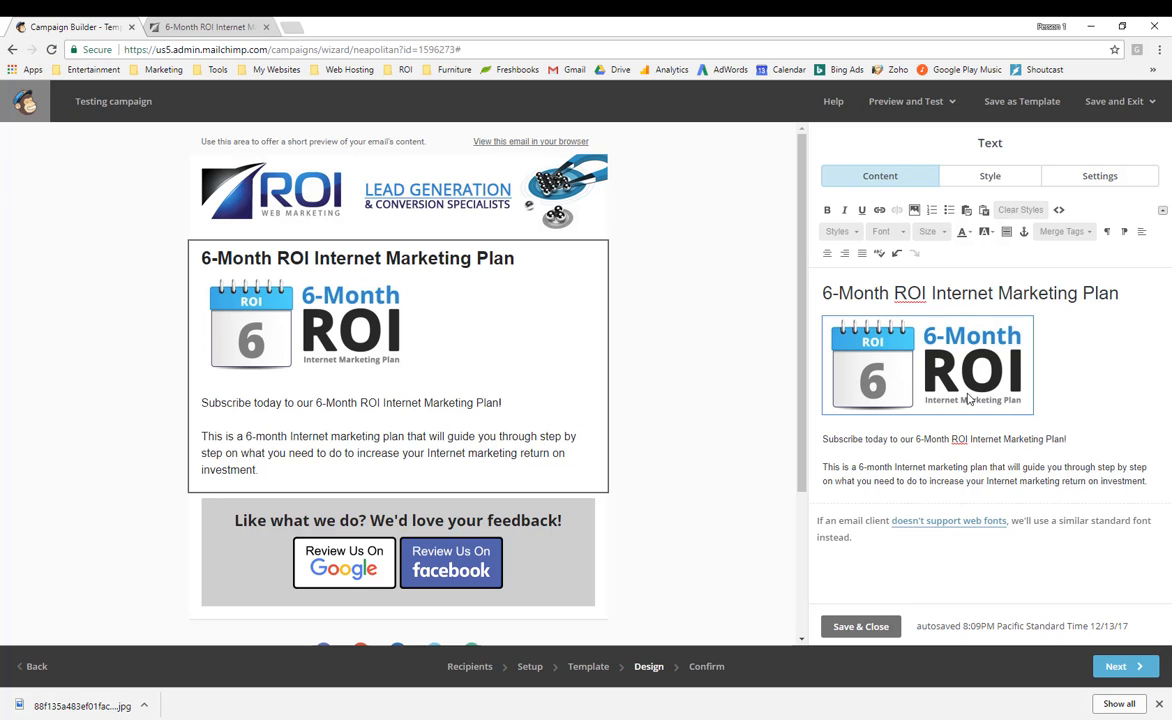
{"action": "left_click", "coordinate": [883, 337]}
{"action": "left_click_drag", "start_coordinate": [876, 333], "coordinate": [829, 309]}
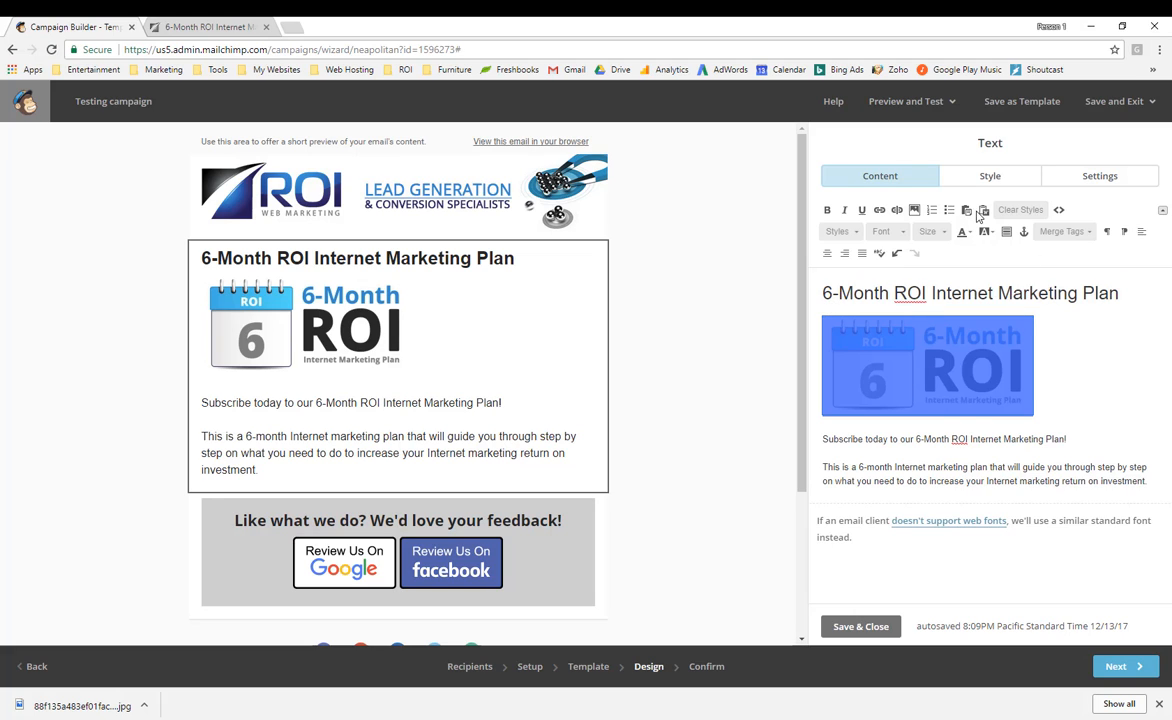
{"action": "left_click", "coordinate": [829, 254]}
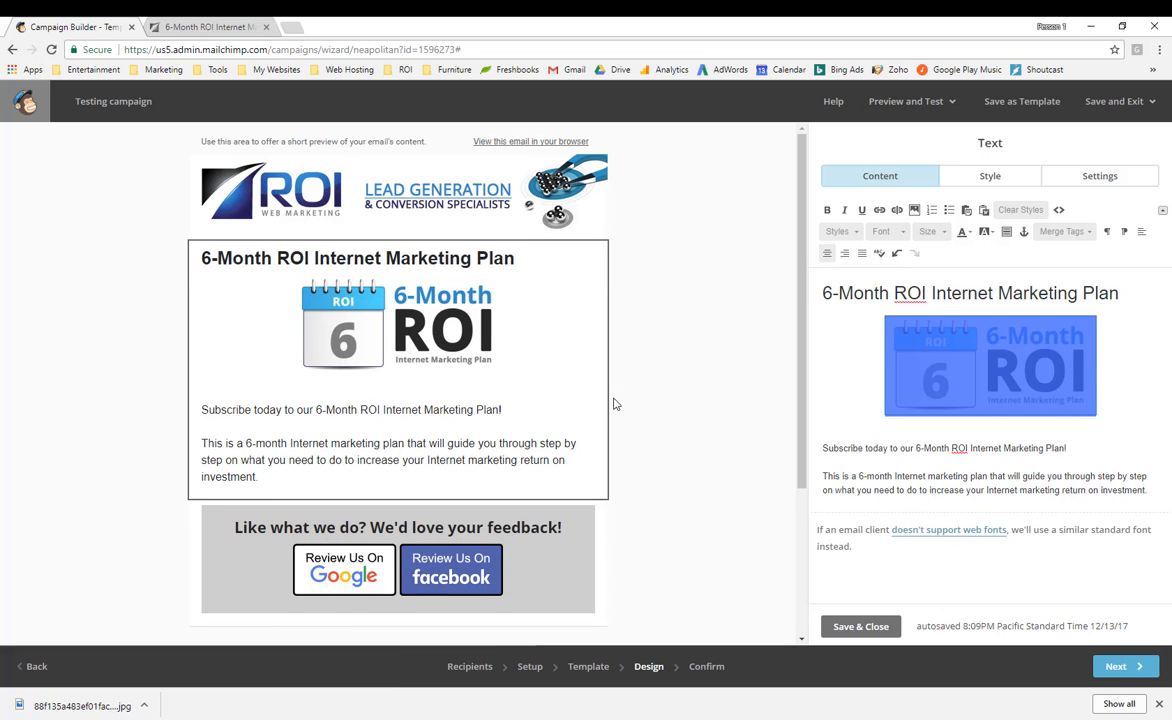
Add two empty lines after the paragraph ending with investment.
{"action": "left_click", "coordinate": [1008, 432]}
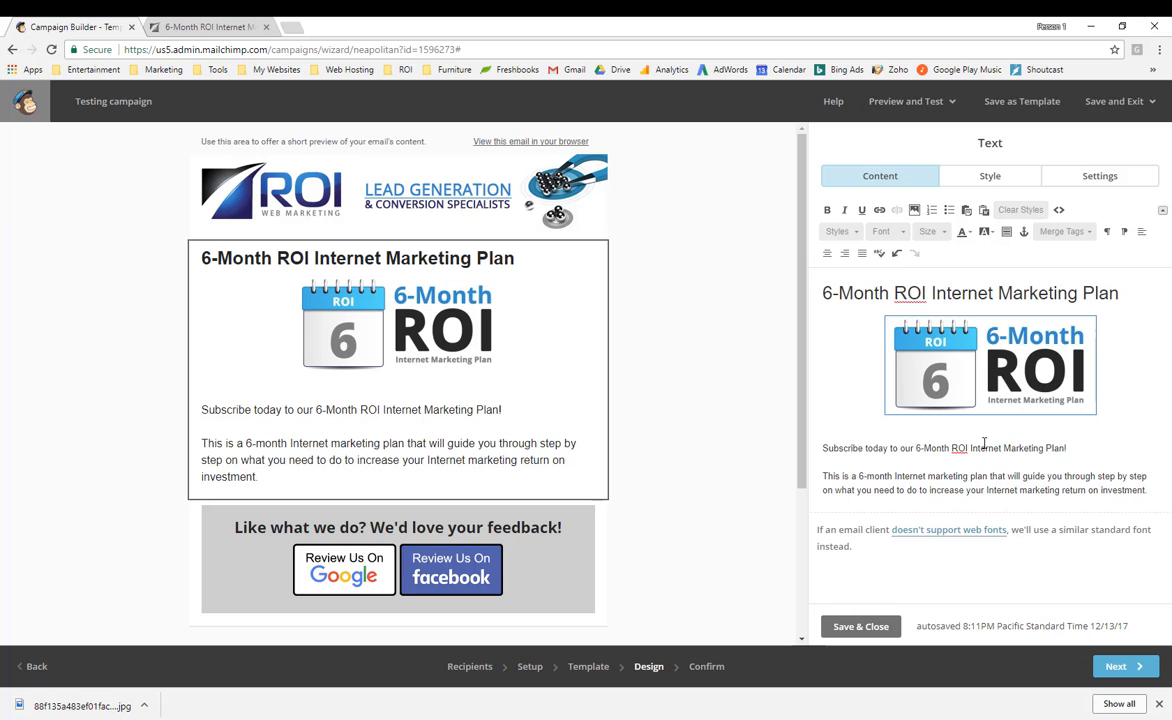
{"action": "key", "text": "ctrl+z"}
{"action": "key", "text": "Return"}
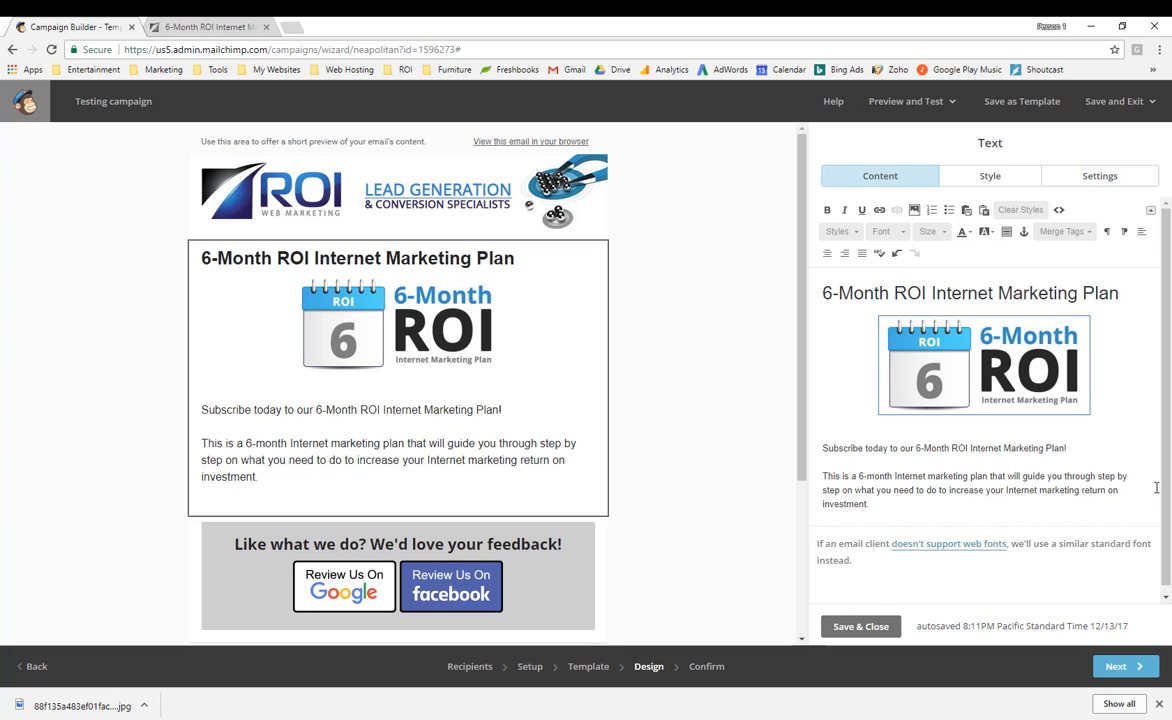
{"action": "key", "text": "Return"}
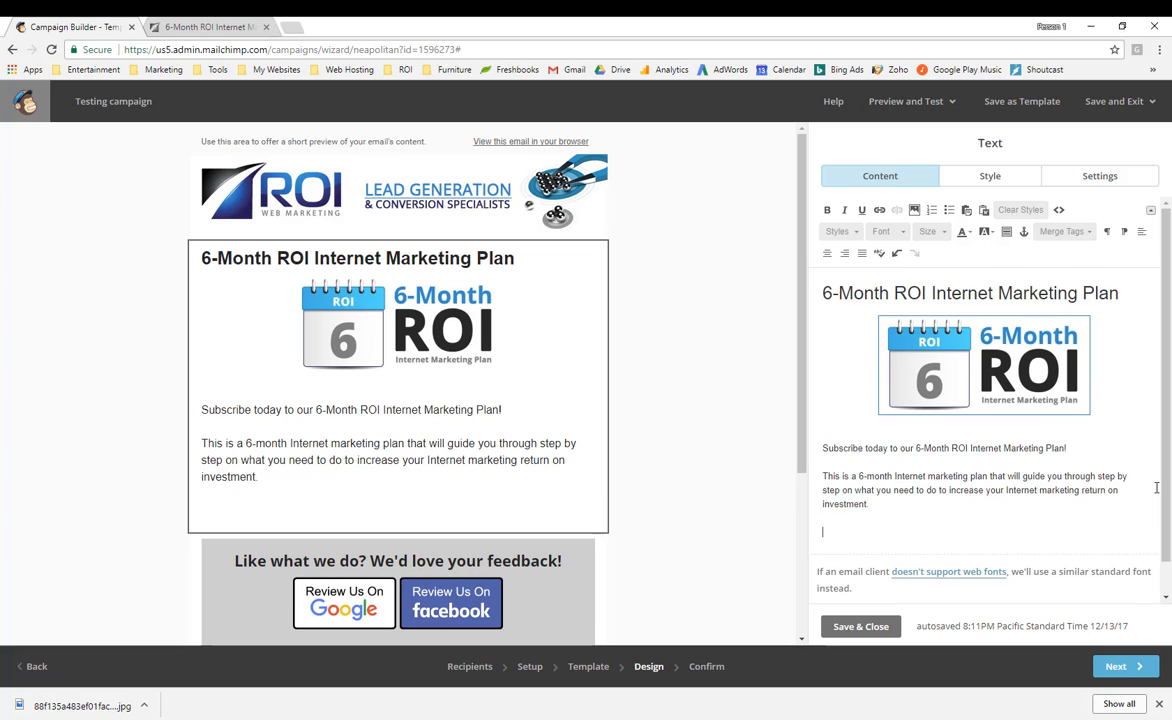
Insert the READ MORE button image below the copy, linked to the 6-Month ROI plan page URL.
{"action": "left_click", "coordinate": [913, 209]}
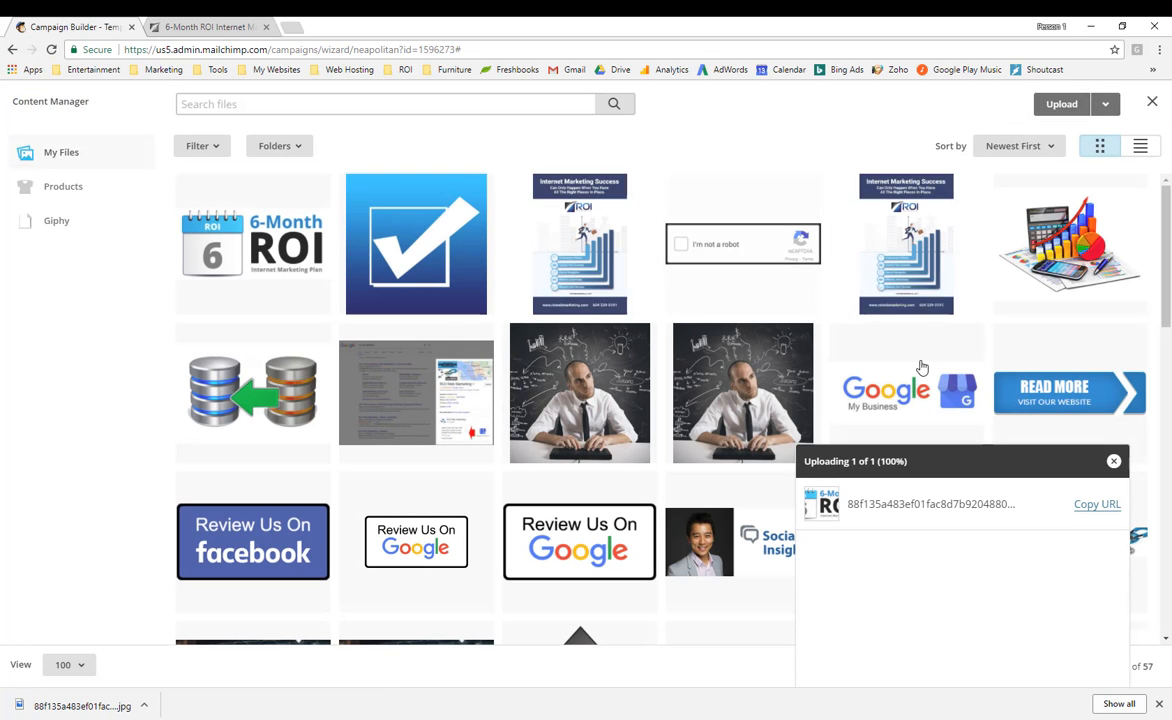
{"action": "left_click", "coordinate": [1050, 400]}
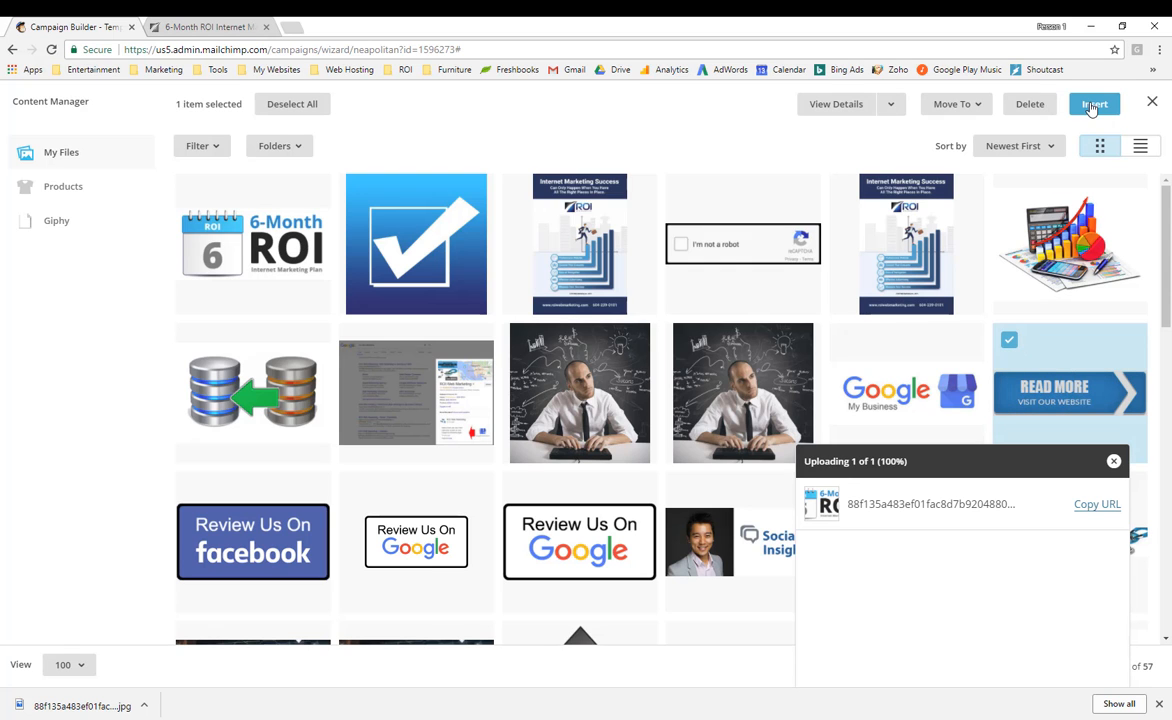
{"action": "left_click", "coordinate": [1093, 104]}
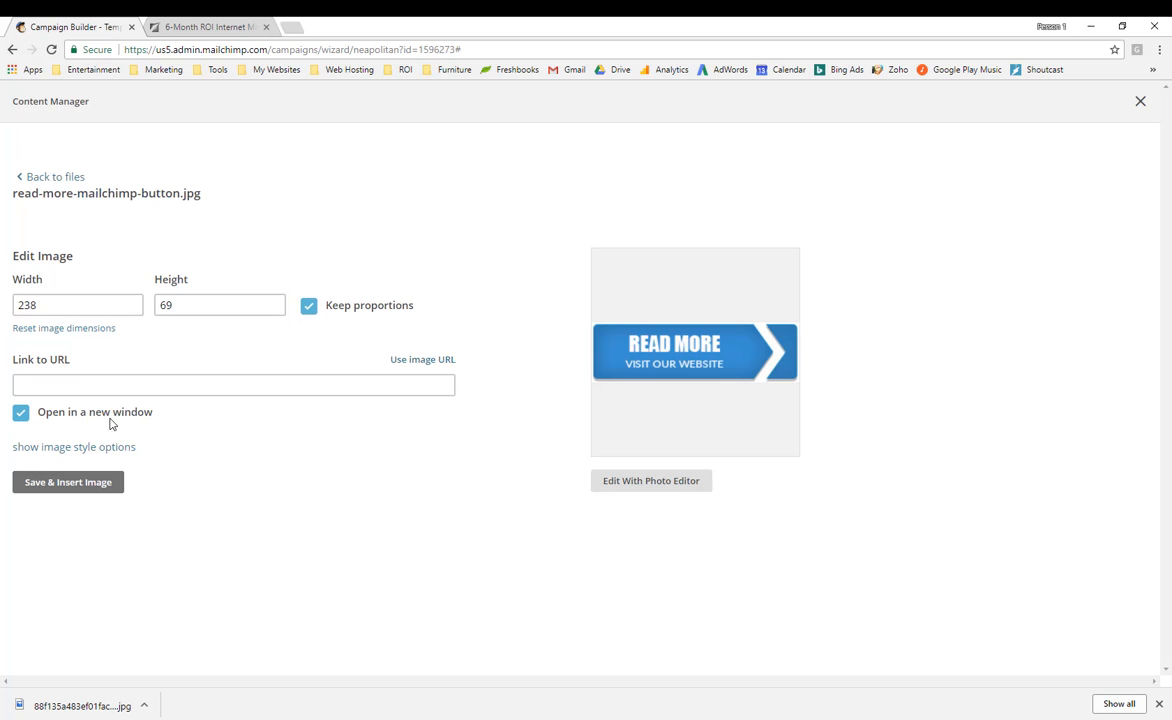
{"action": "left_click", "coordinate": [190, 28]}
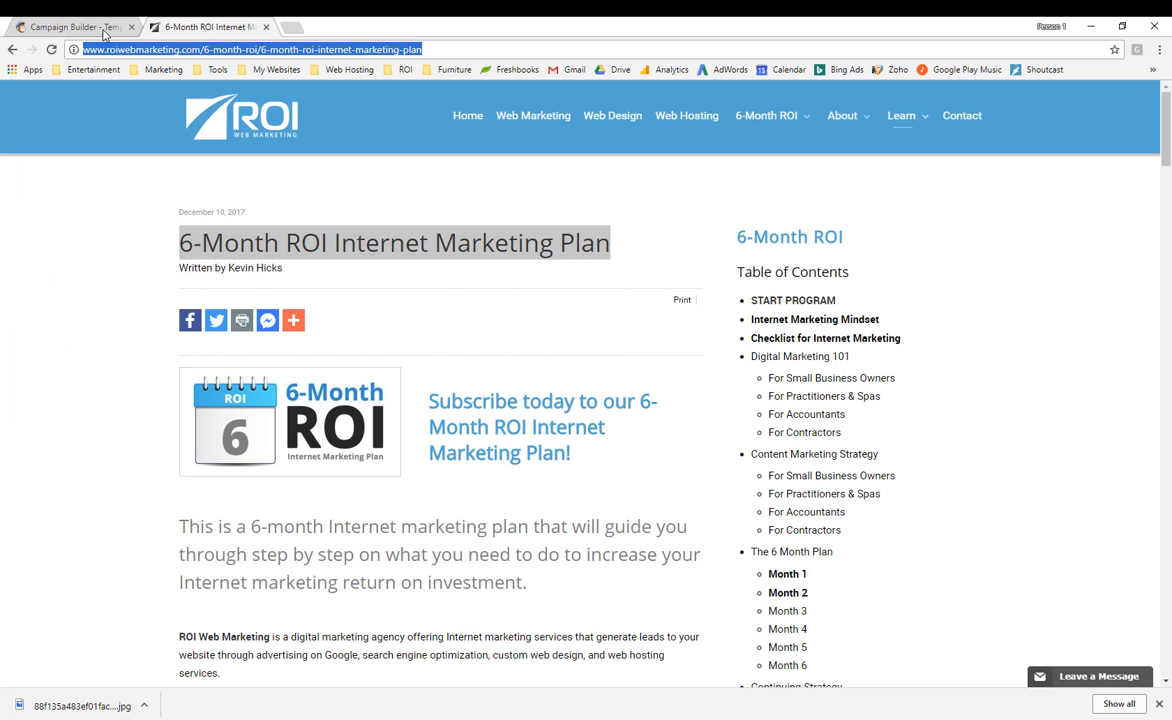
{"action": "left_click", "coordinate": [70, 27]}
{"action": "left_click", "coordinate": [168, 386]}
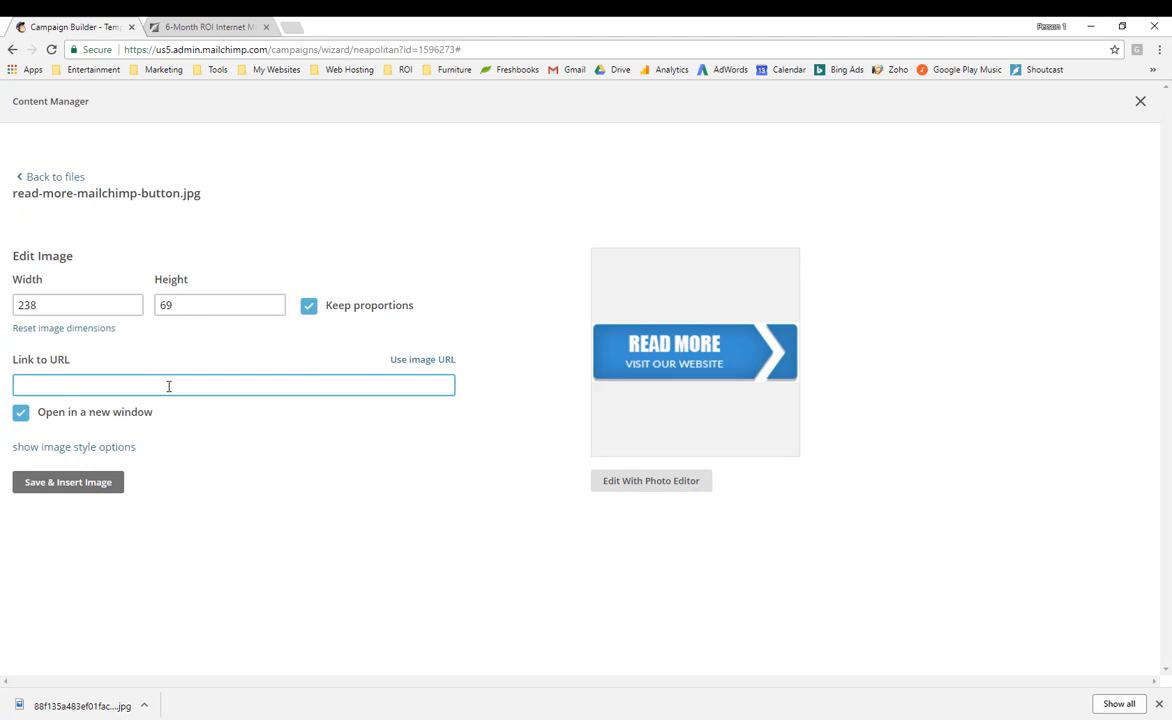
{"action": "key", "text": "ctrl+v"}
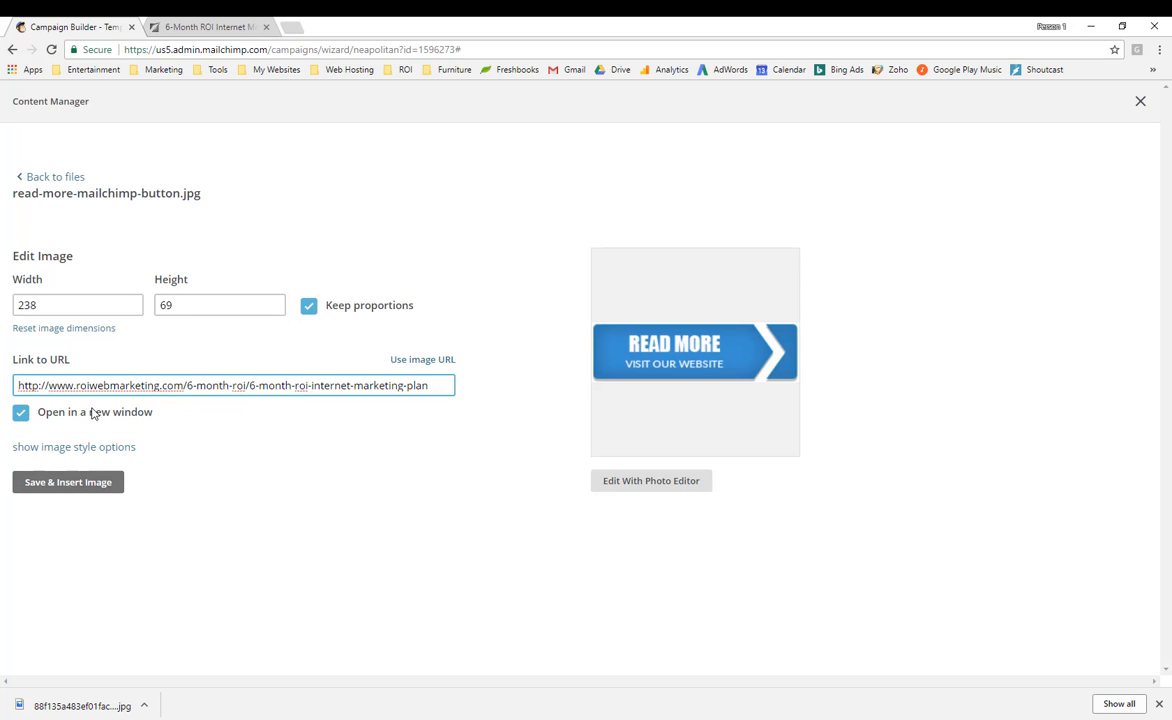
{"action": "left_click", "coordinate": [48, 485]}
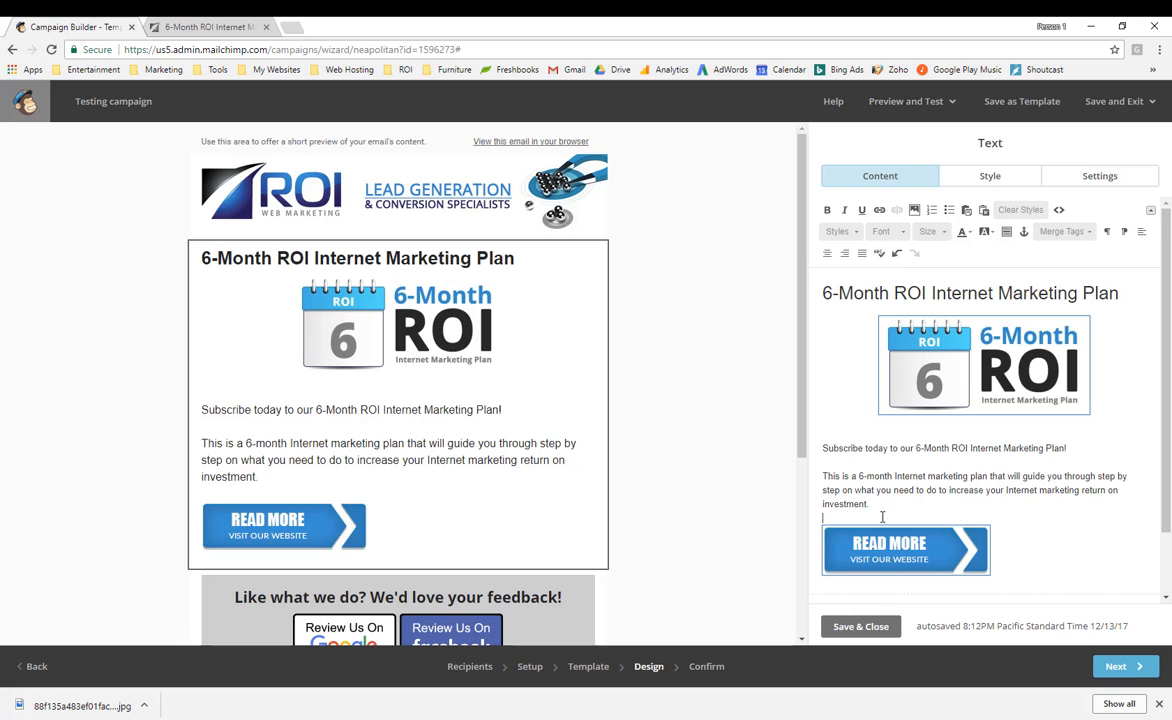
{"action": "left_click", "coordinate": [977, 566]}
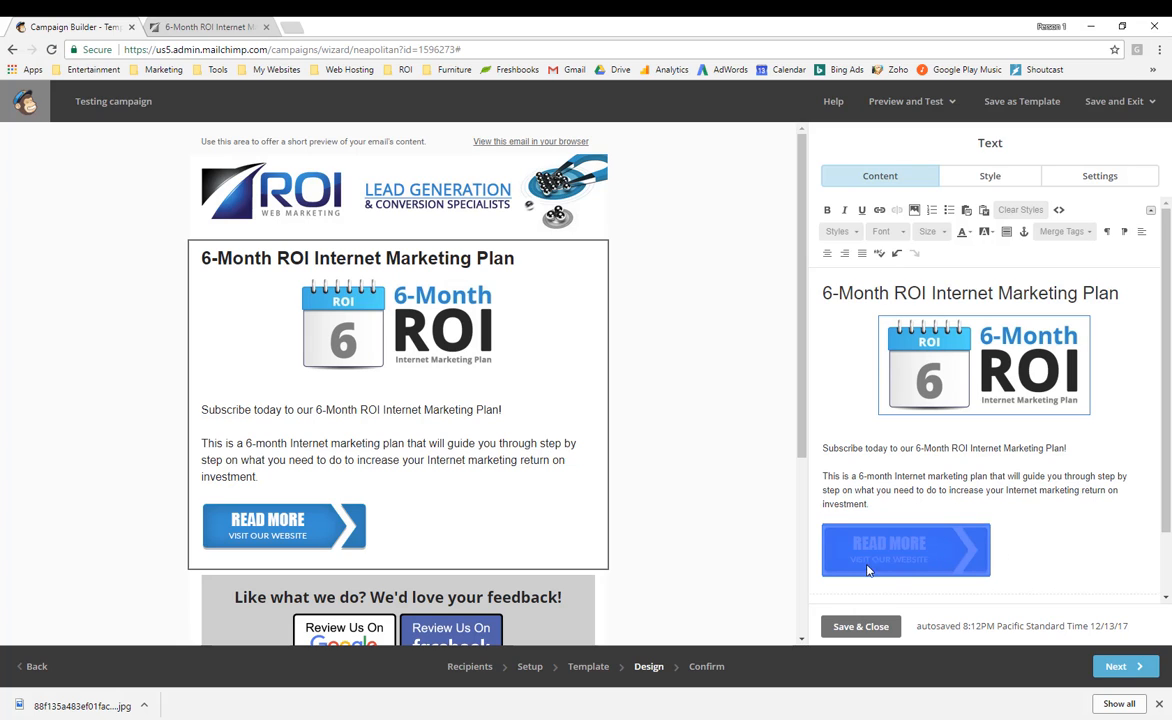
{"action": "left_click", "coordinate": [826, 255]}
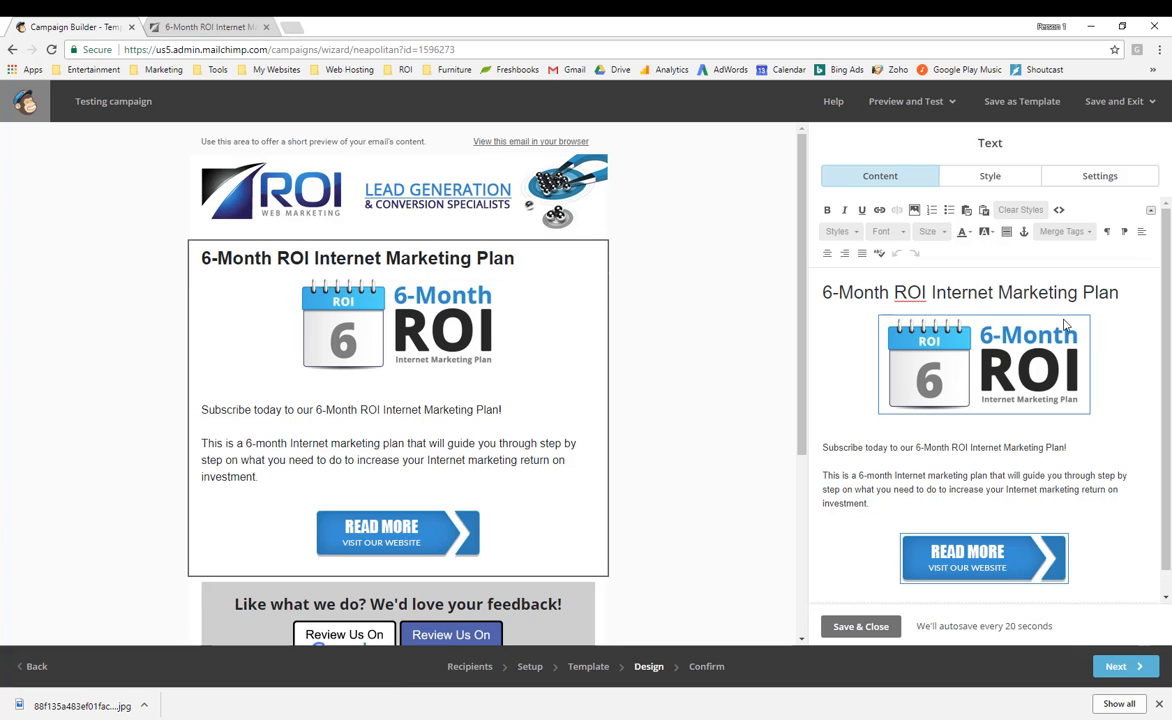
{"action": "left_click_drag", "start_coordinate": [1137, 293], "coordinate": [815, 276]}
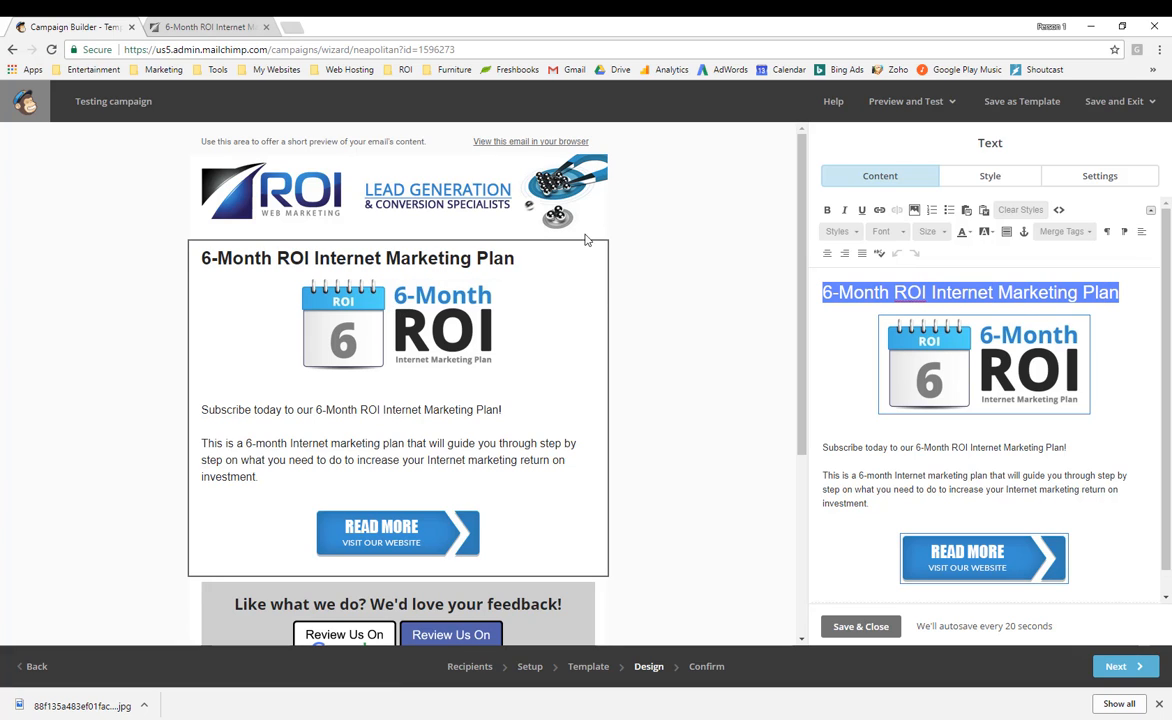
{"action": "left_click", "coordinate": [828, 255]}
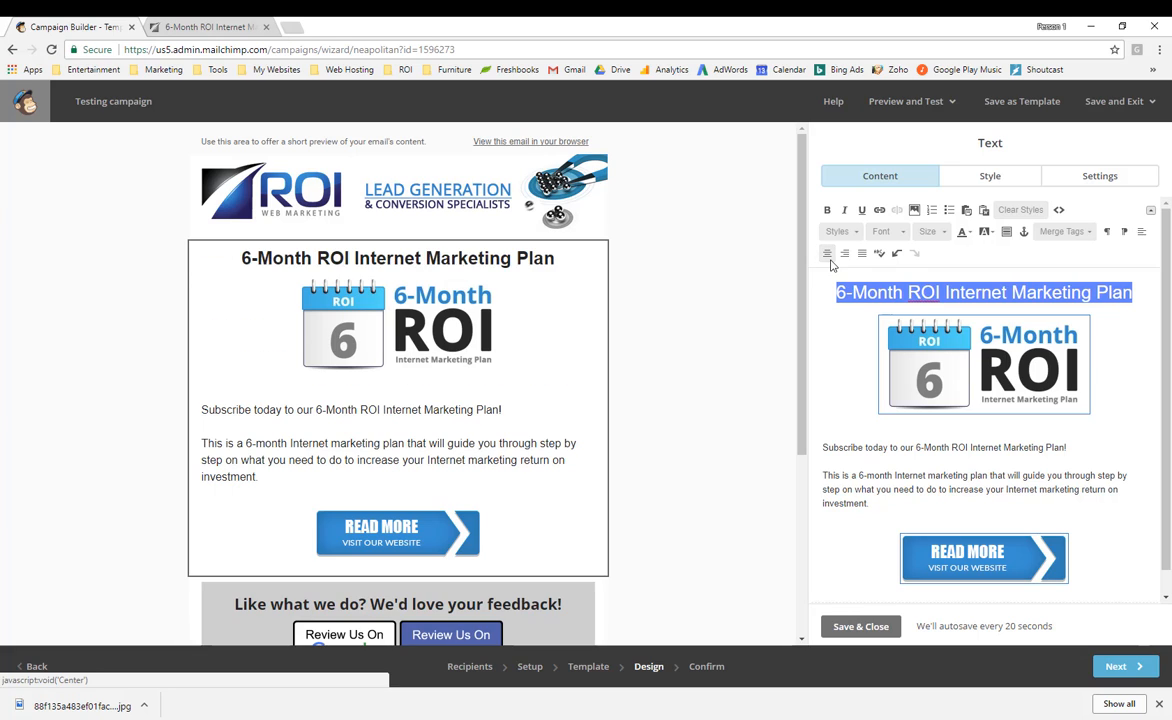
{"action": "left_click", "coordinate": [969, 440]}
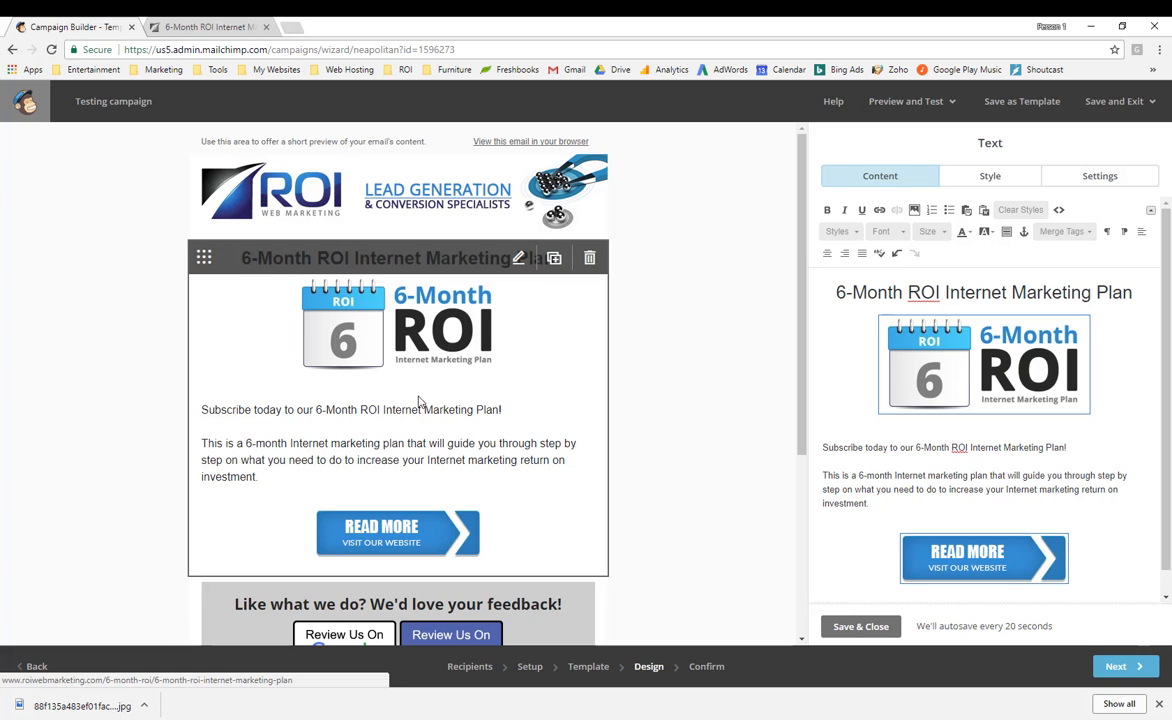
{"action": "left_click_drag", "start_coordinate": [906, 502], "coordinate": [821, 448]}
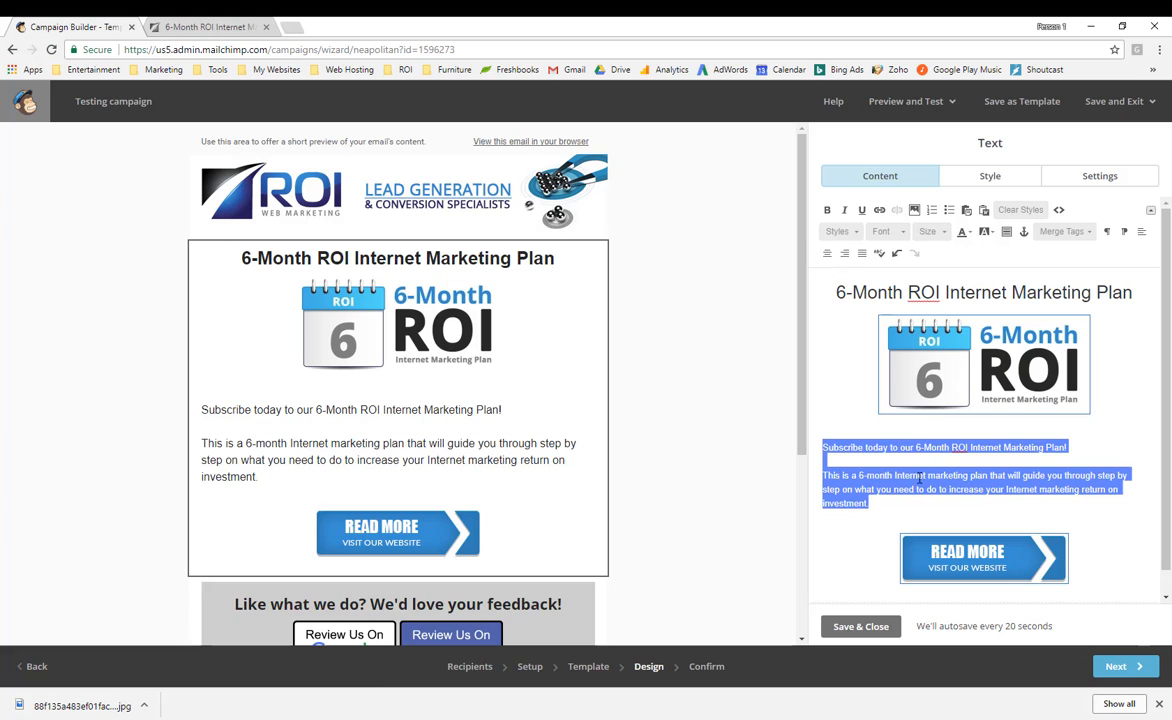
{"action": "left_click", "coordinate": [874, 440]}
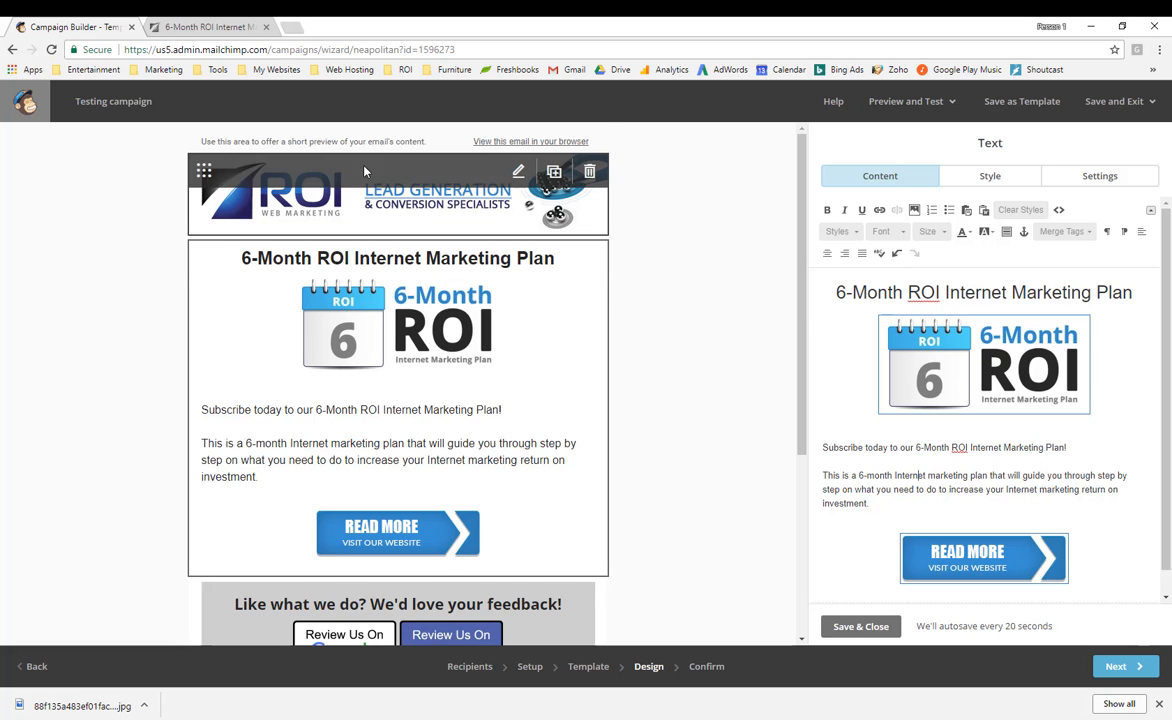
Replace the preheader placeholder with the sentence inviting readers to subscribe to the 6-Month ROI plan.
{"action": "left_click", "coordinate": [270, 145]}
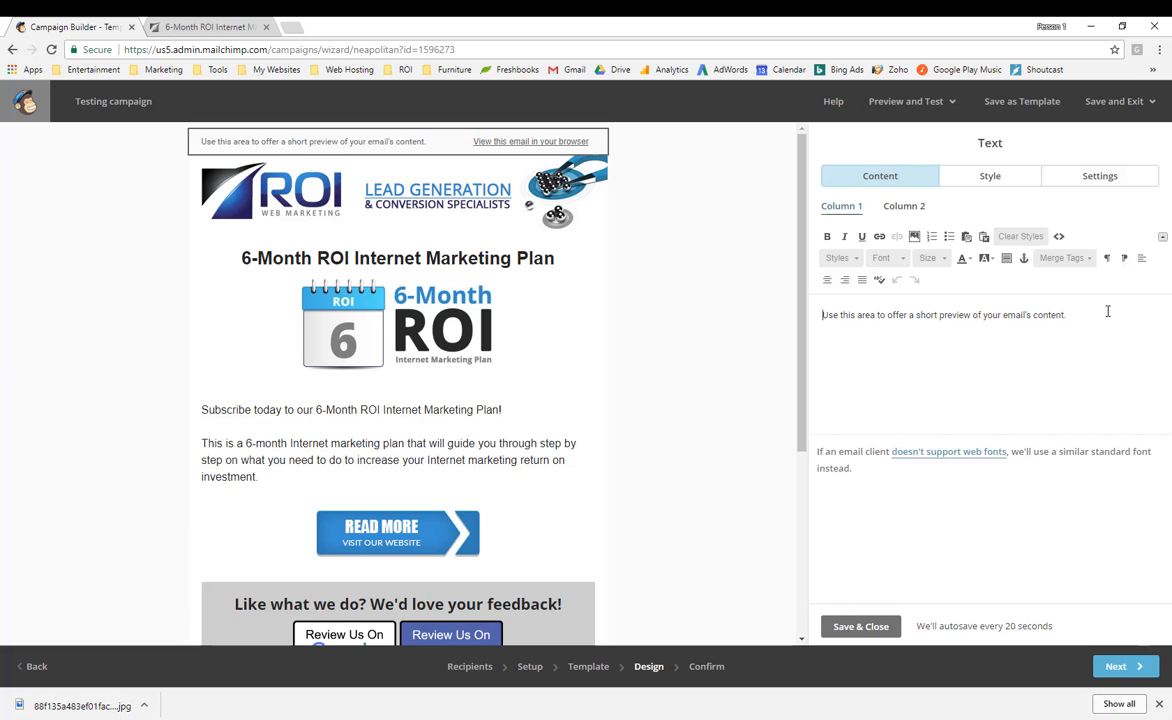
{"action": "left_click_drag", "start_coordinate": [1094, 316], "coordinate": [809, 315]}
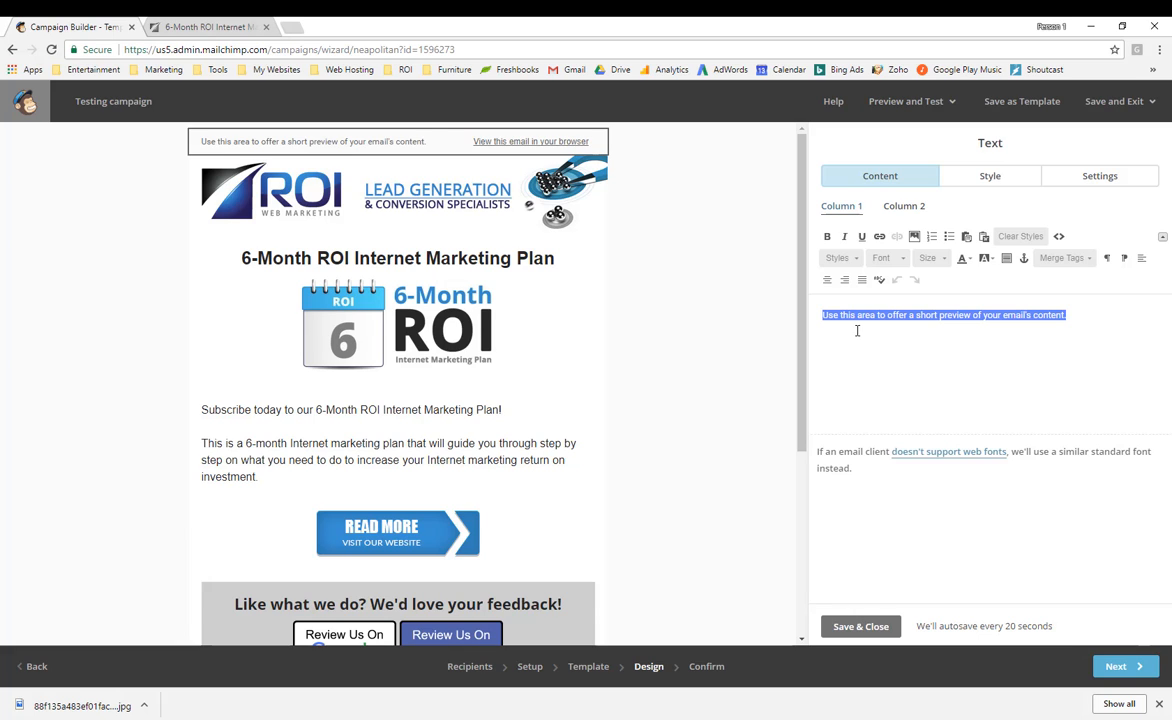
{"action": "type", "text": "Subscribe to our 6-Month ROI Internet Marketing Plan today to receive emails on how to perform your marketing and improve ROI."}
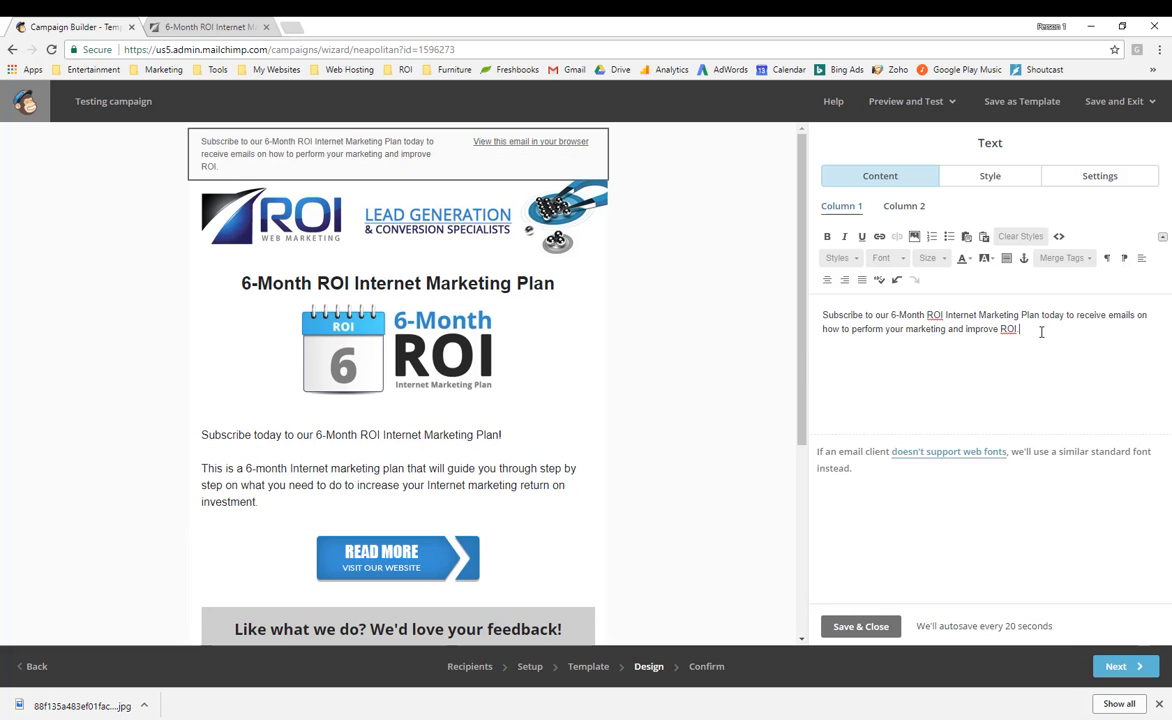
{"action": "left_click", "coordinate": [862, 627]}
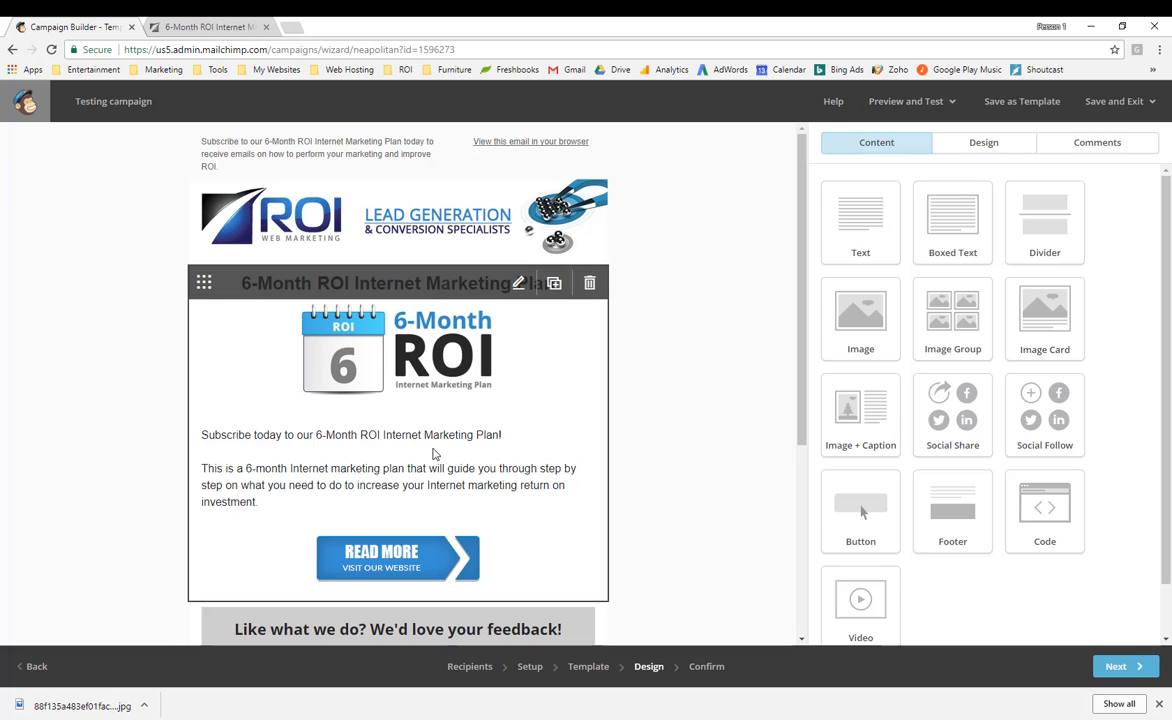
Go to the Confirm step and review the checklist showing the campaign set to send to 322 recipients.
{"action": "left_click", "coordinate": [1120, 667]}
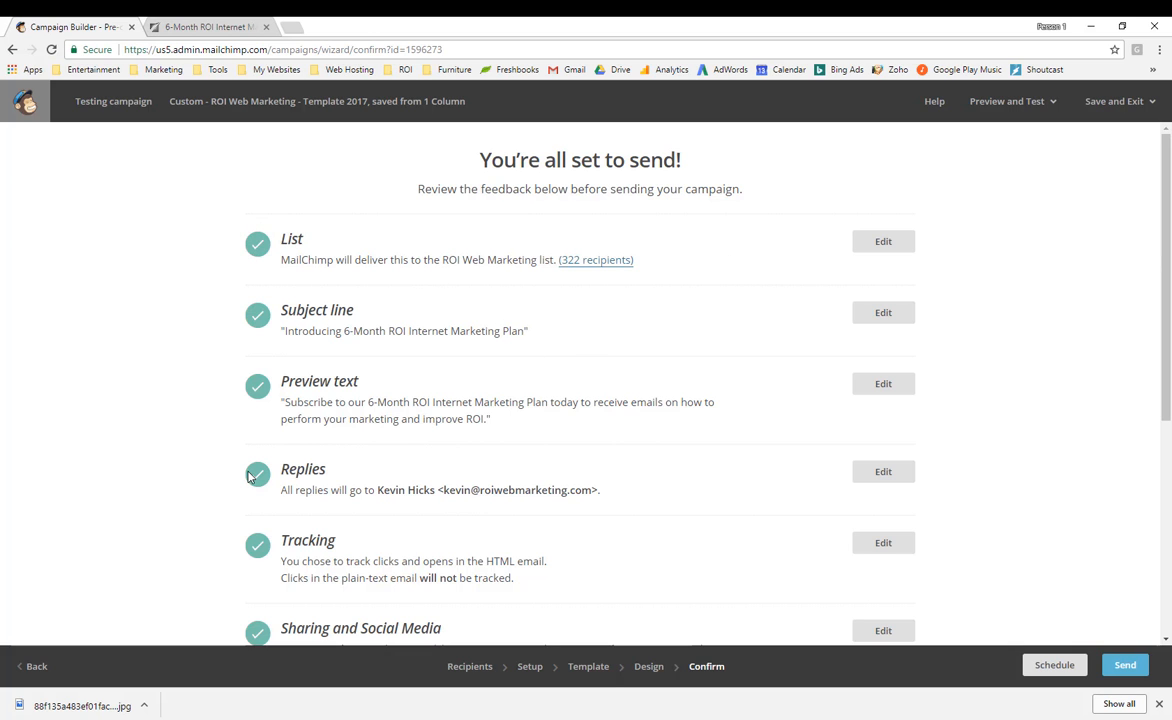
{"action": "scroll", "coordinate": [249, 481], "scroll_direction": "down", "scroll_amount": 4}
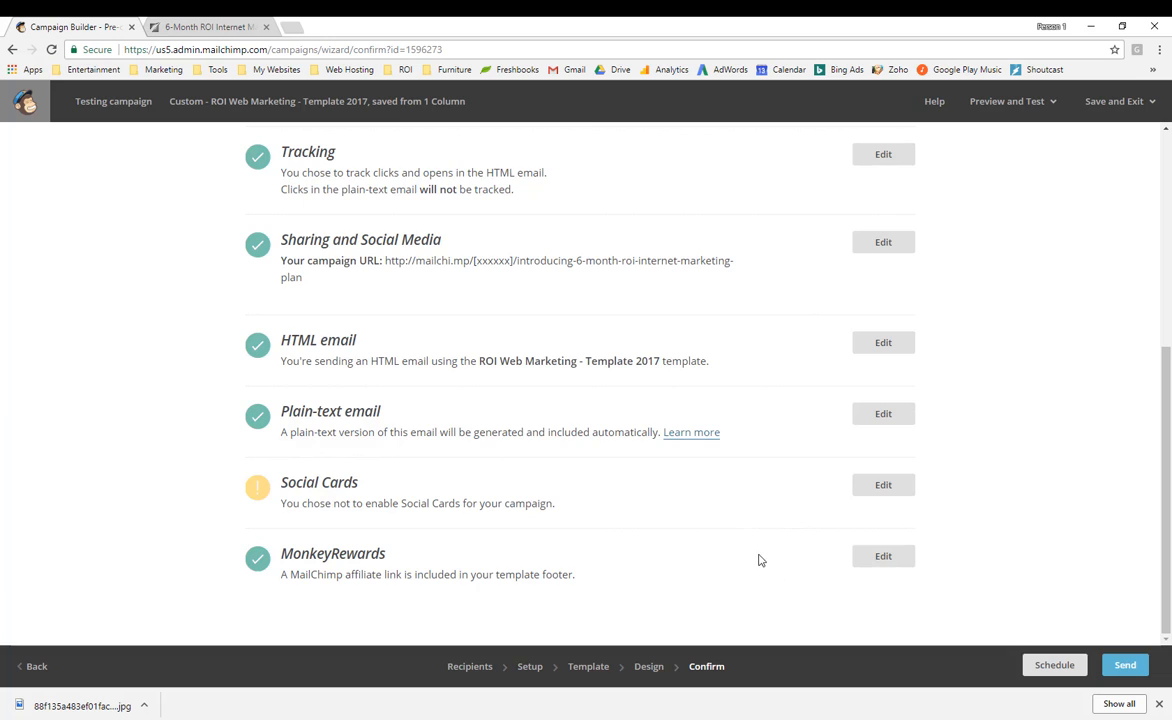
{"action": "scroll", "coordinate": [695, 510], "scroll_direction": "up", "scroll_amount": 4}
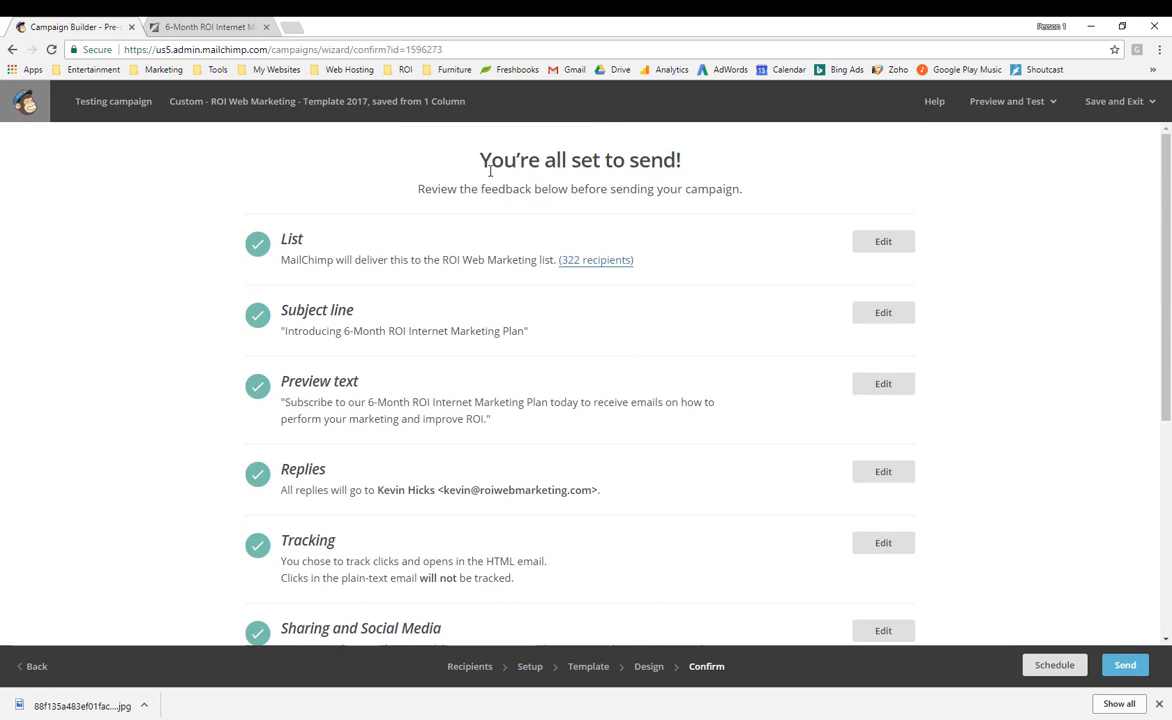
{"action": "left_click_drag", "start_coordinate": [481, 161], "coordinate": [701, 162]}
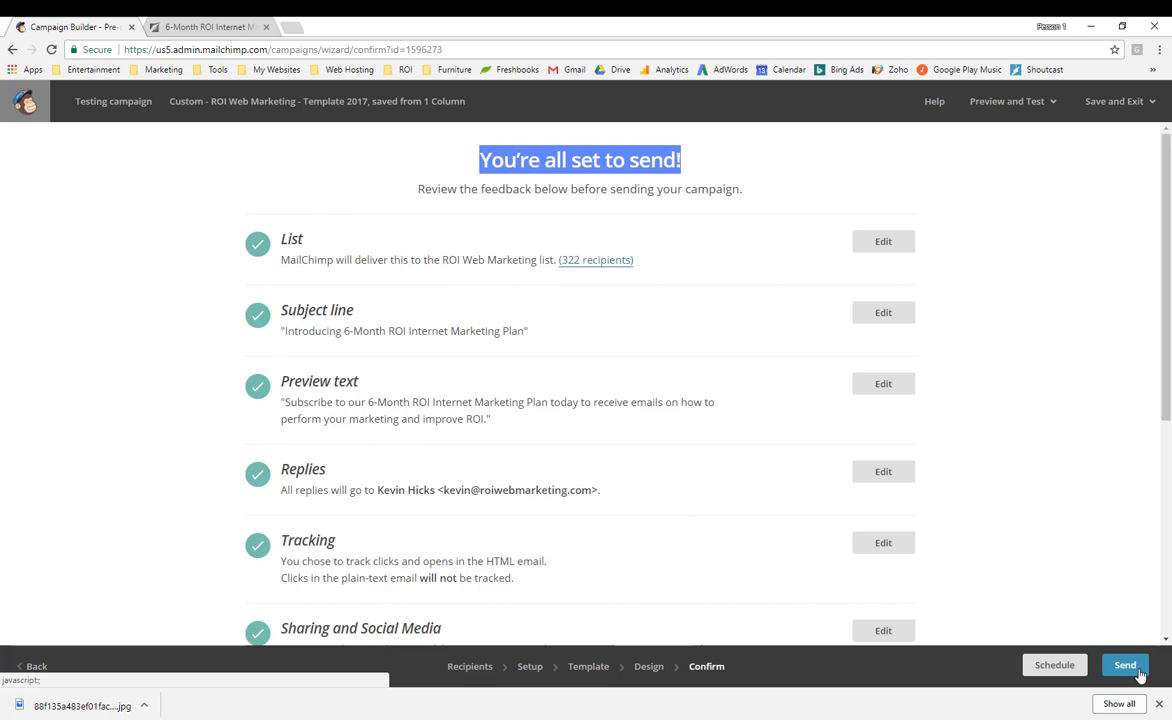
{"action": "left_click", "coordinate": [1051, 666]}
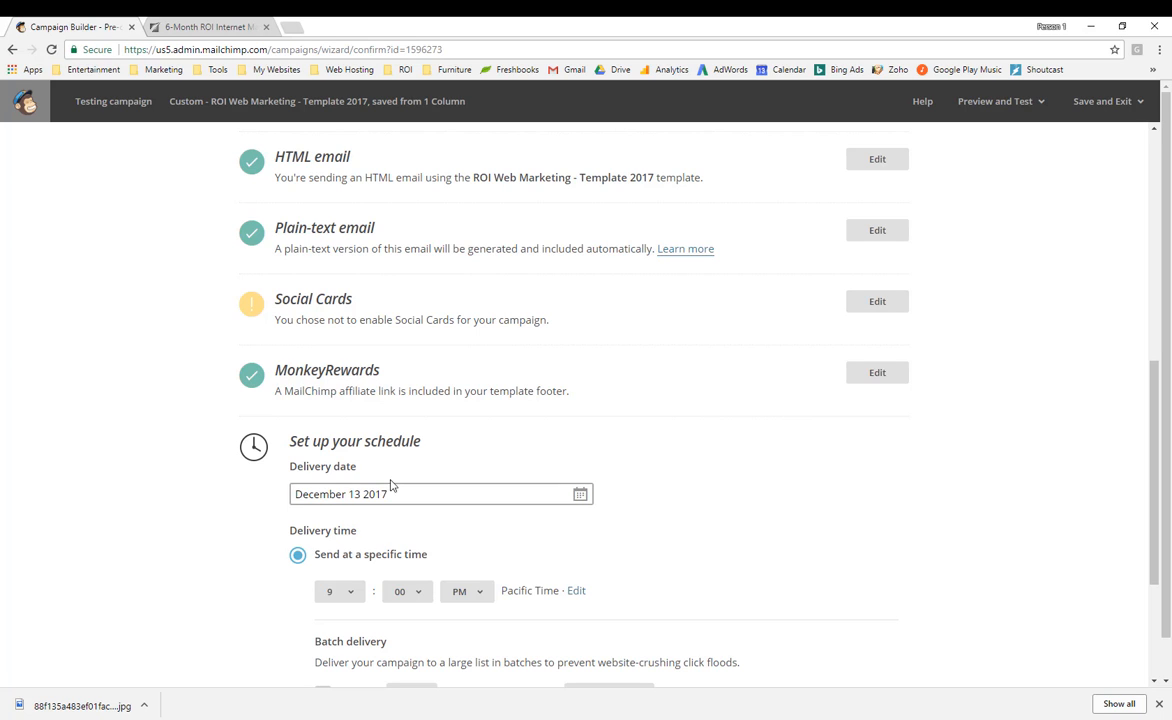
{"action": "left_click", "coordinate": [580, 494]}
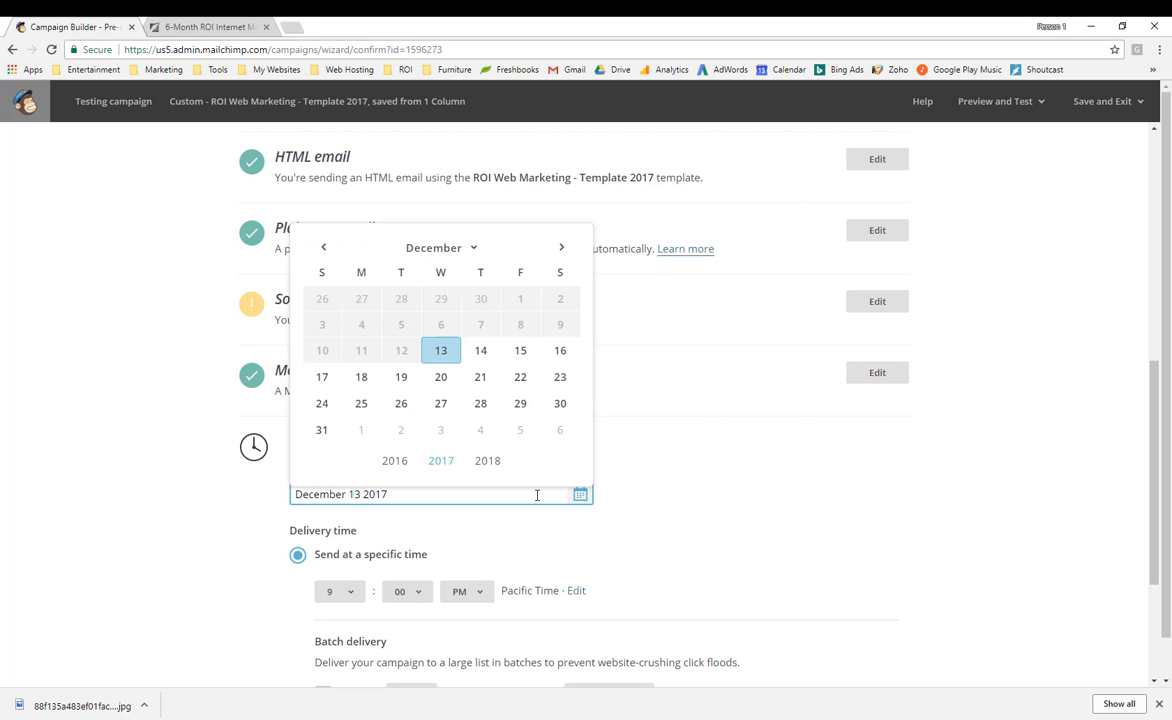
{"action": "left_click", "coordinate": [481, 378]}
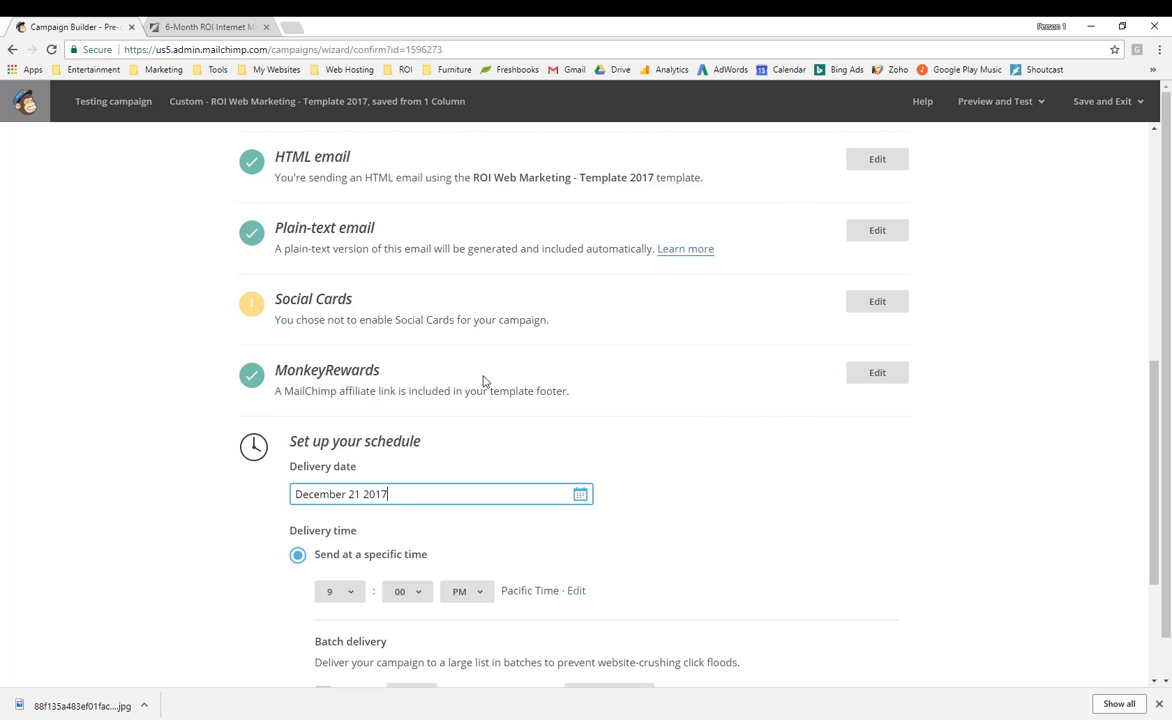
{"action": "left_click", "coordinate": [350, 592]}
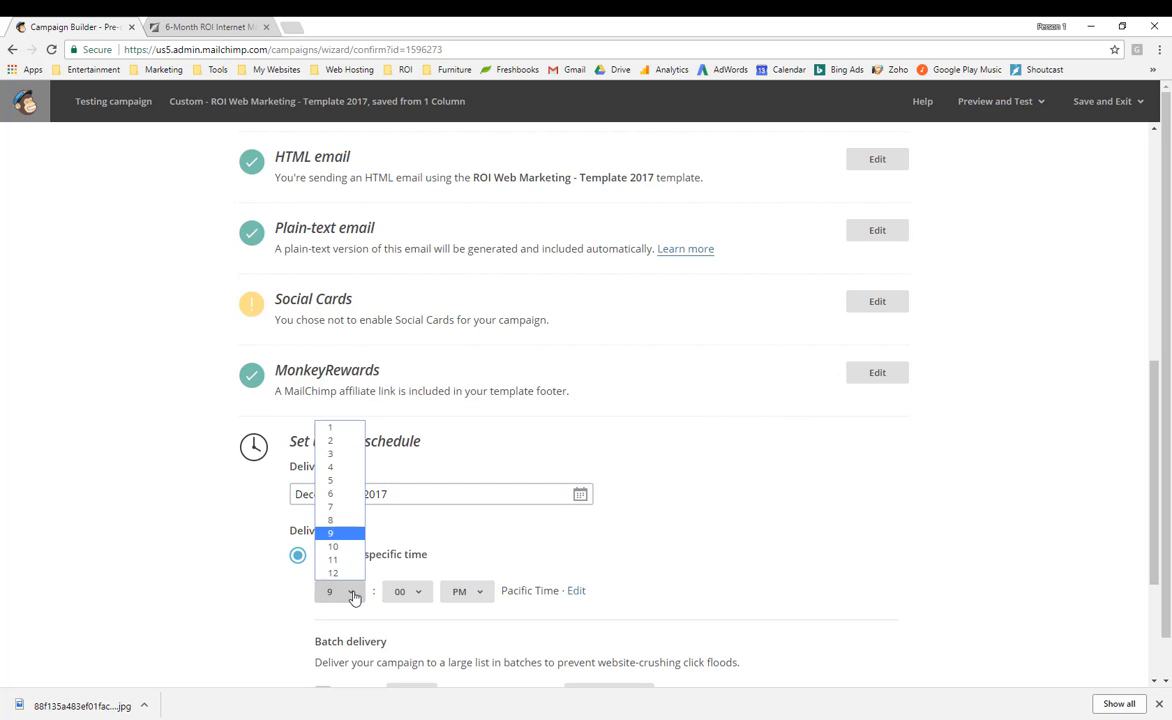
{"action": "left_click", "coordinate": [328, 493]}
{"action": "left_click", "coordinate": [467, 593]}
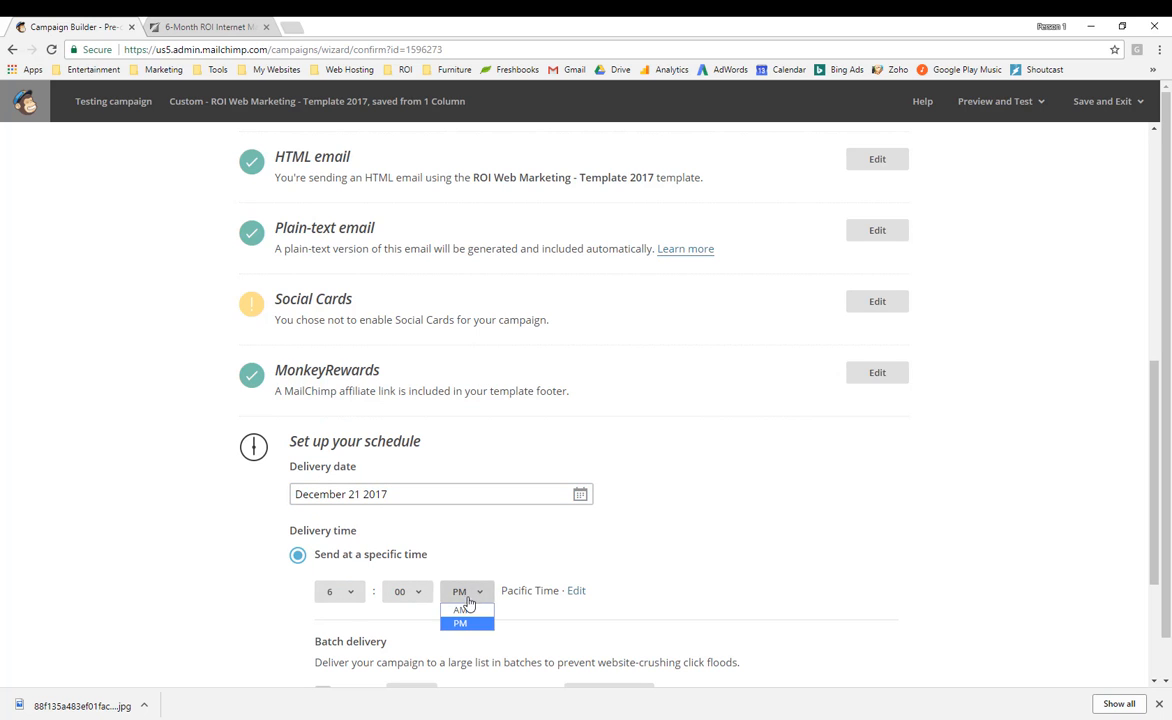
{"action": "left_click", "coordinate": [465, 609]}
{"action": "scroll", "coordinate": [505, 500], "scroll_direction": "down", "scroll_amount": 3}
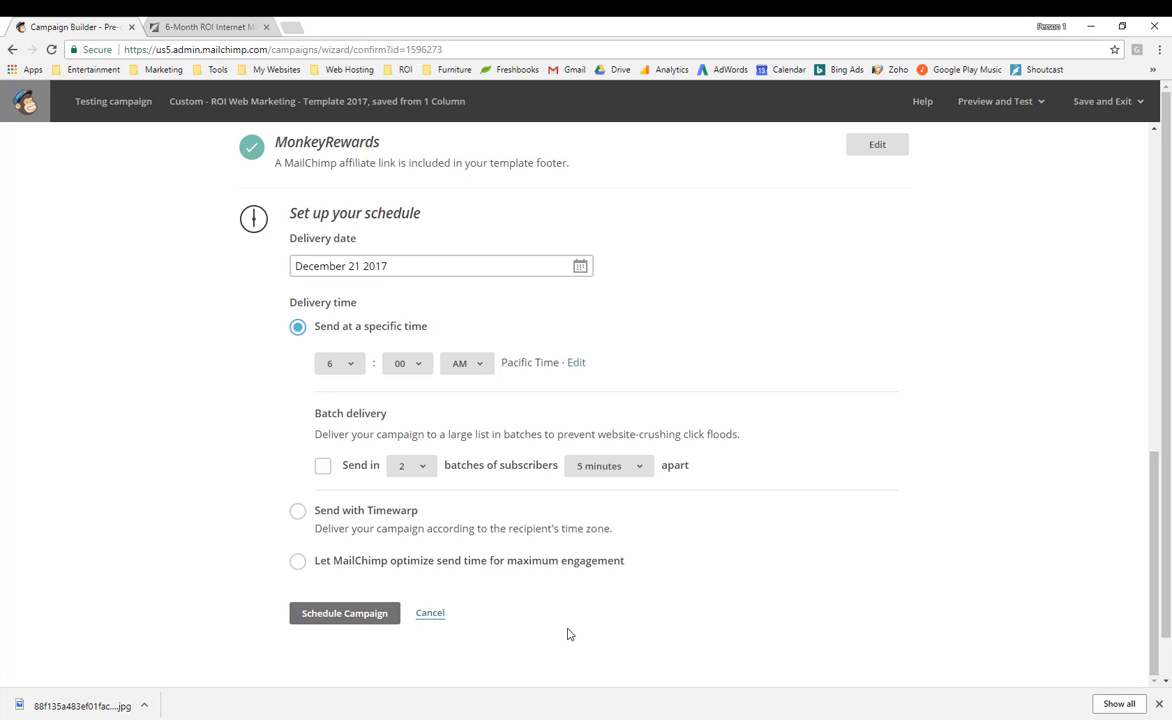
{"action": "left_click", "coordinate": [432, 616]}
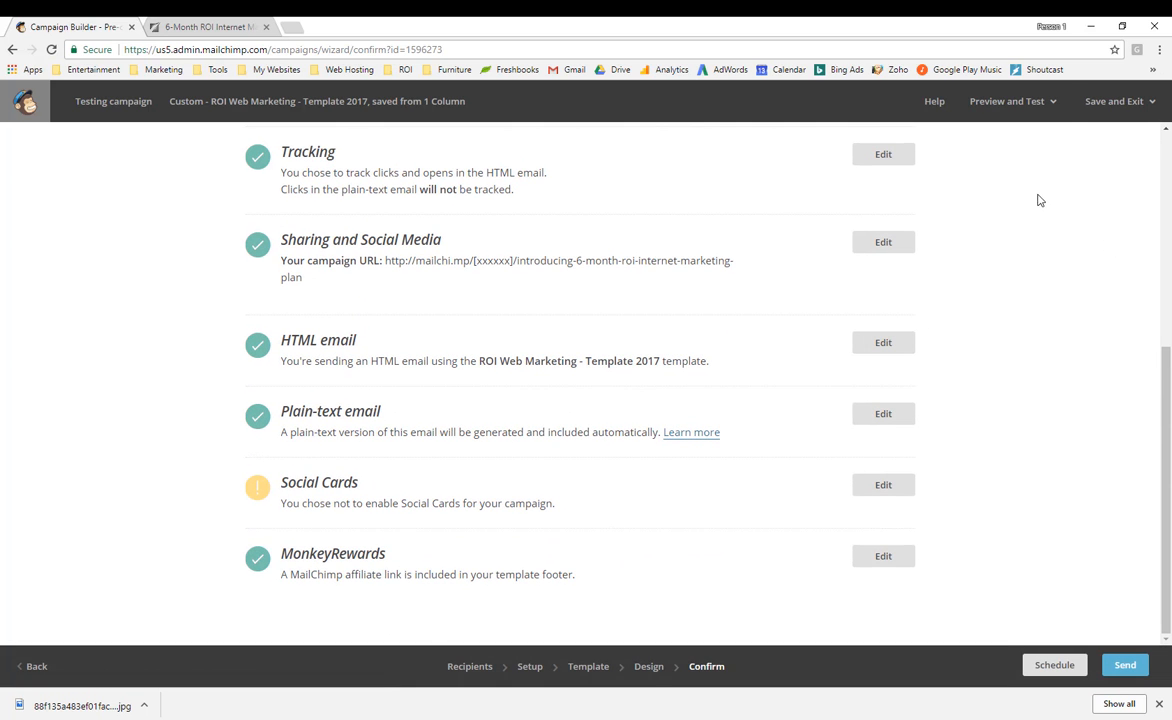
Send a test email to another company-domain address by replacing the recipient's name part.
{"action": "left_click", "coordinate": [1036, 104]}
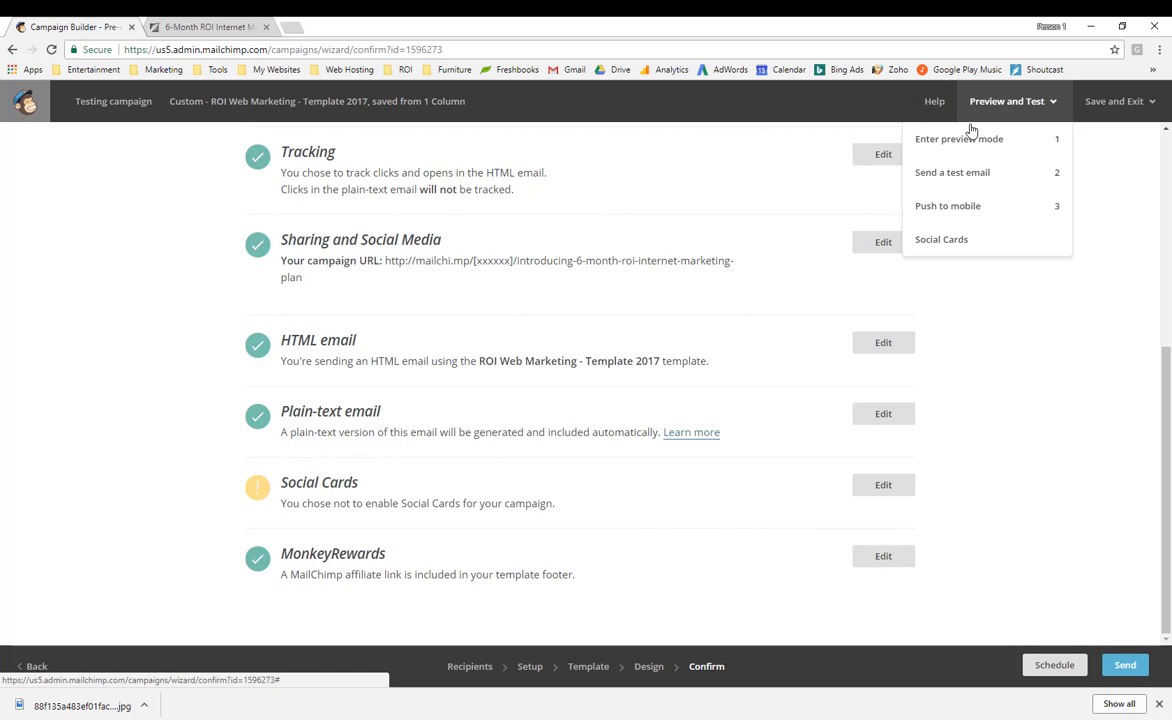
{"action": "left_click", "coordinate": [976, 180]}
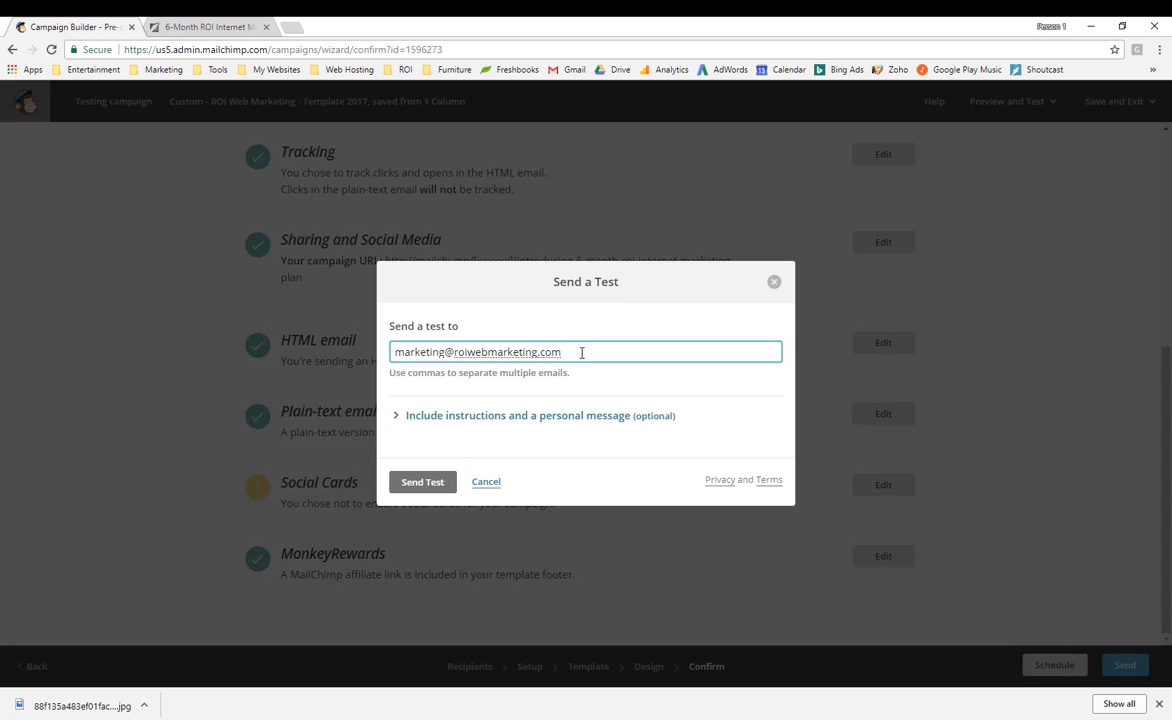
{"action": "double_click", "coordinate": [444, 355]}
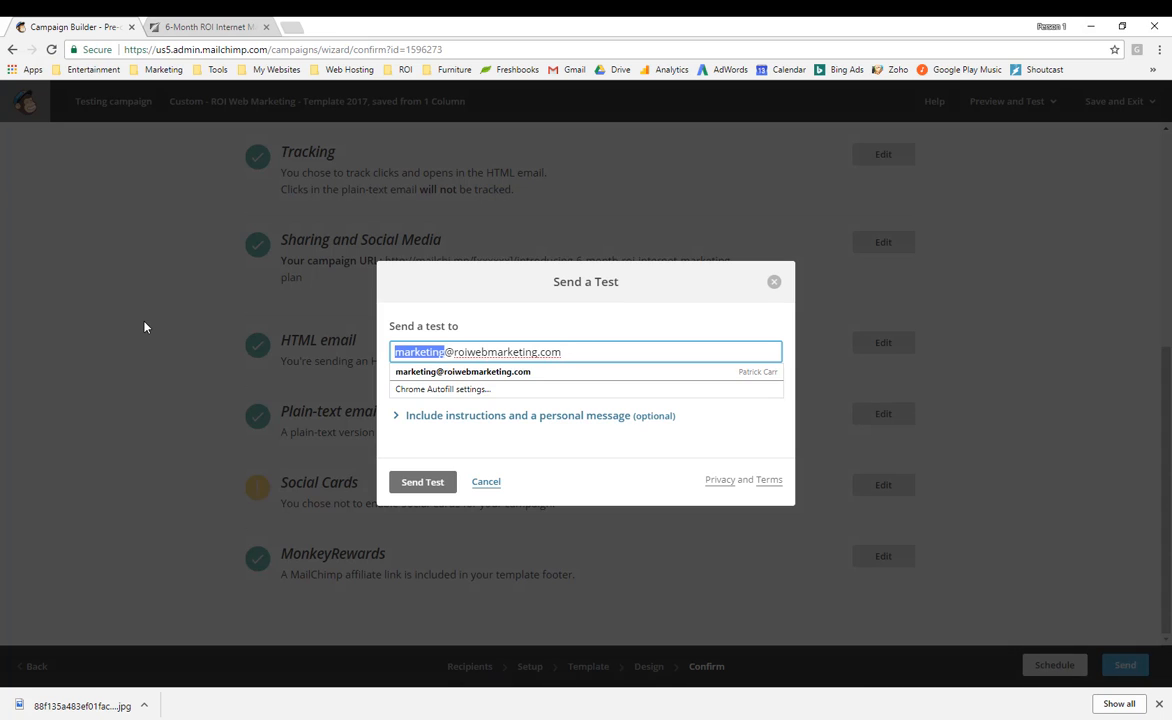
{"action": "type", "text": "kevin"}
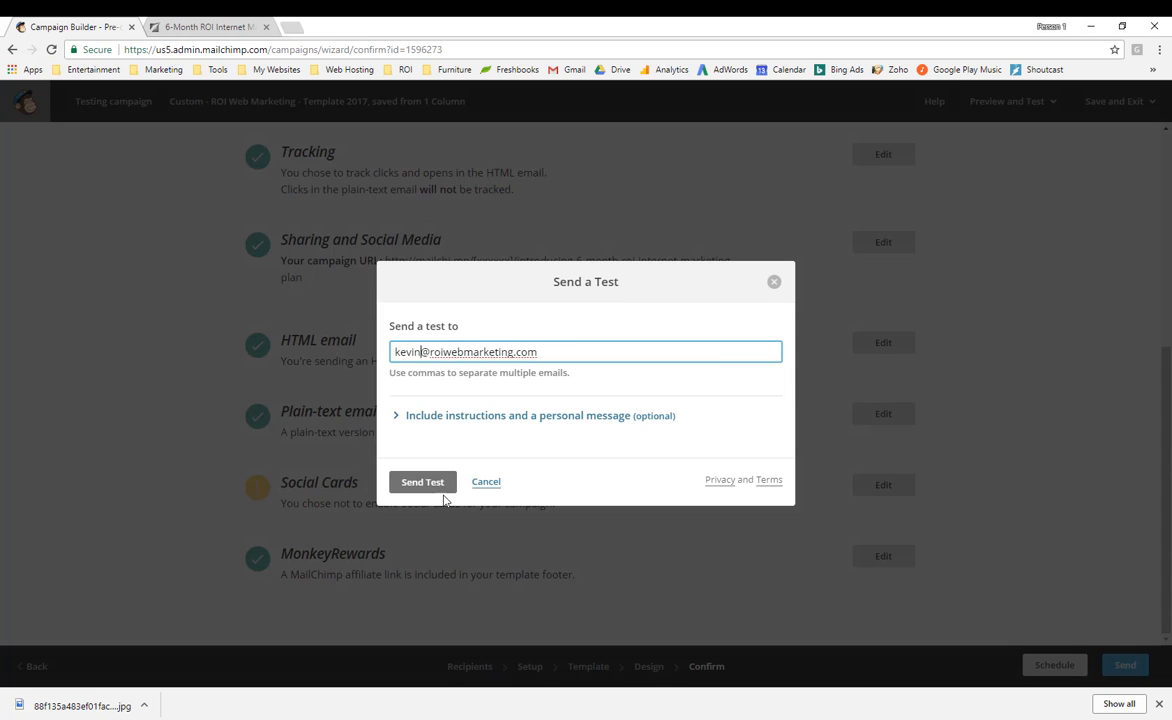
{"action": "left_click", "coordinate": [421, 484]}
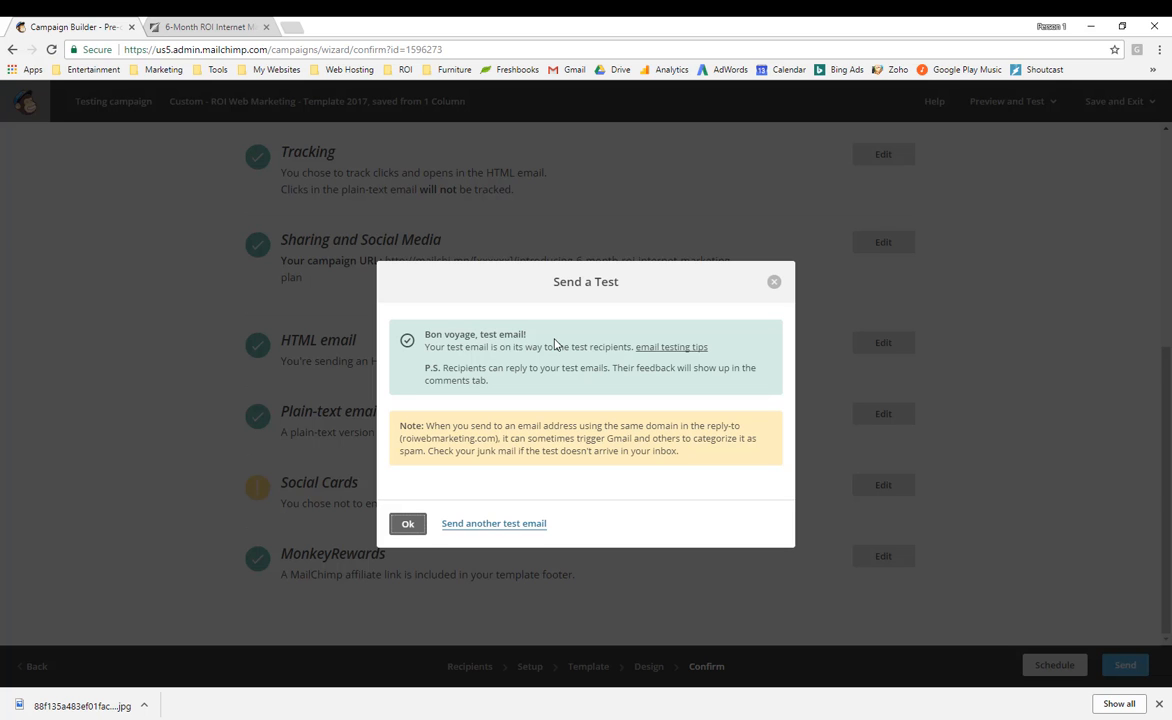
{"action": "left_click", "coordinate": [415, 524]}
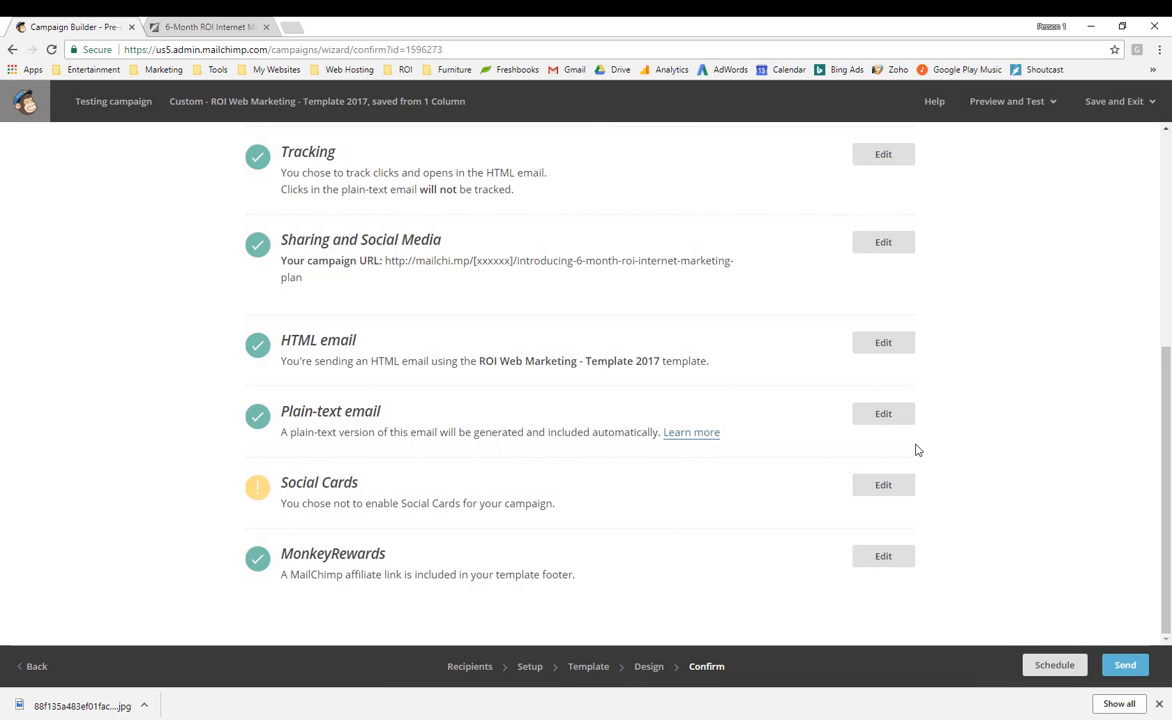